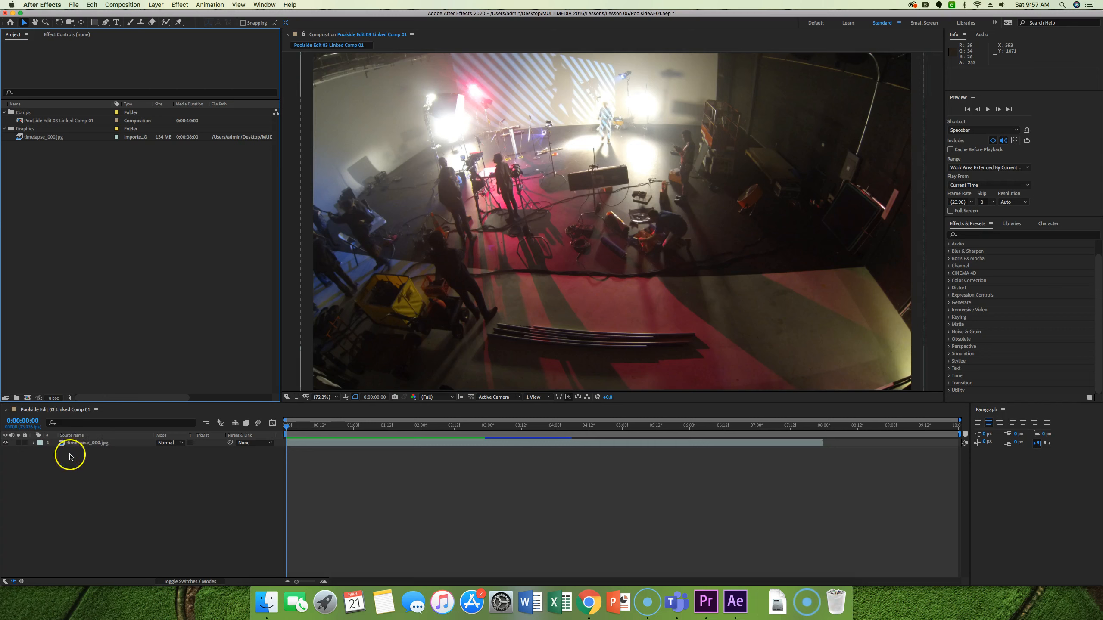
Set the composition view's magnification to 50%
left_click(485, 454)
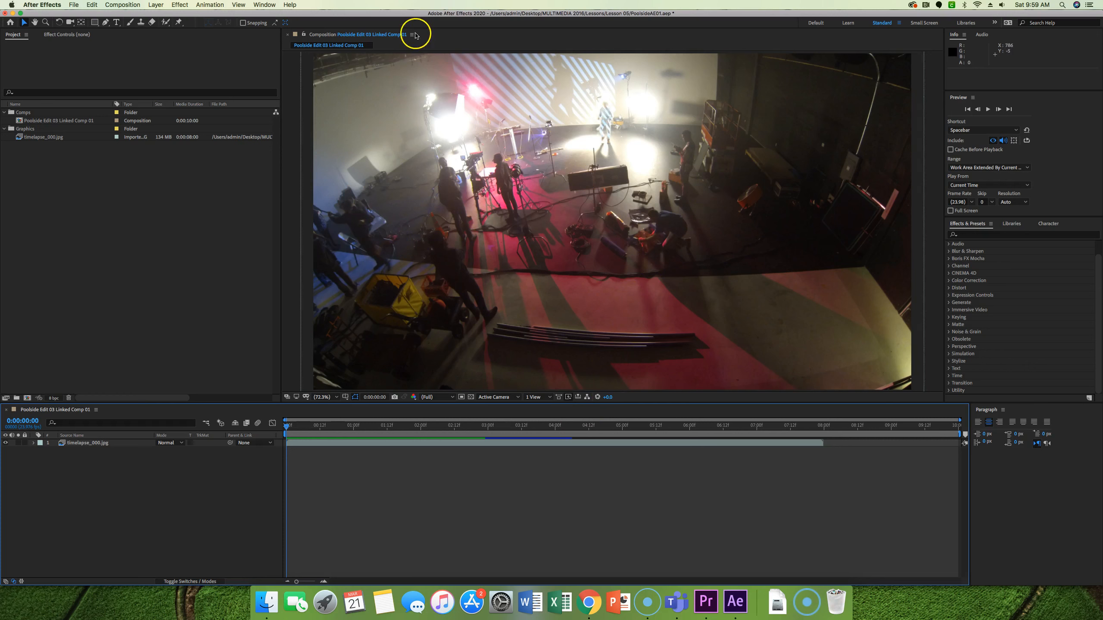
left_click(453, 31)
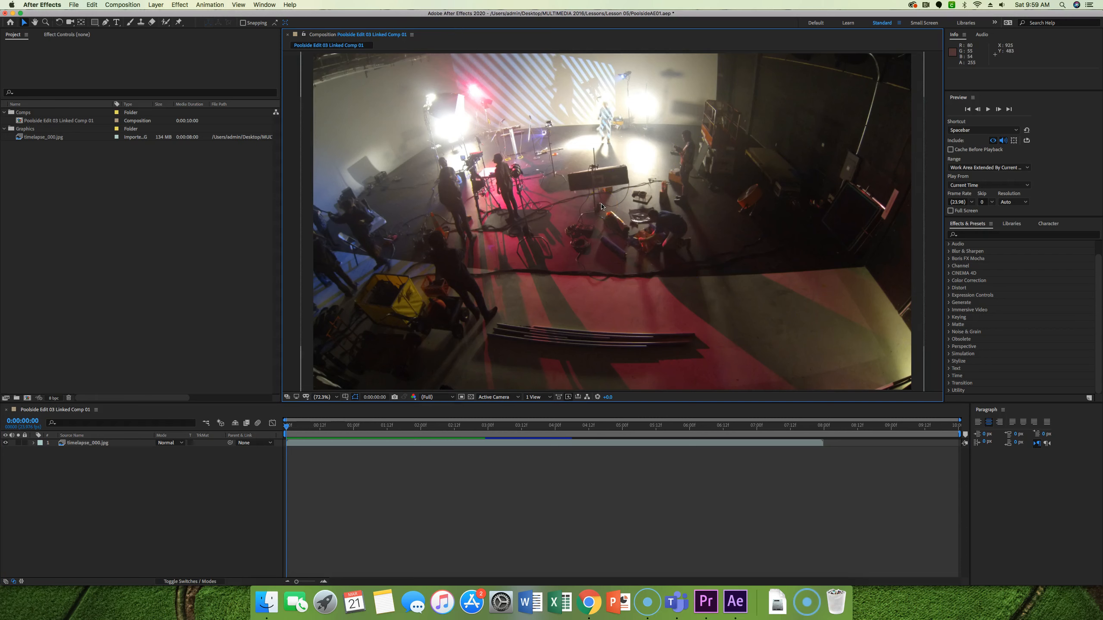
left_click(323, 397)
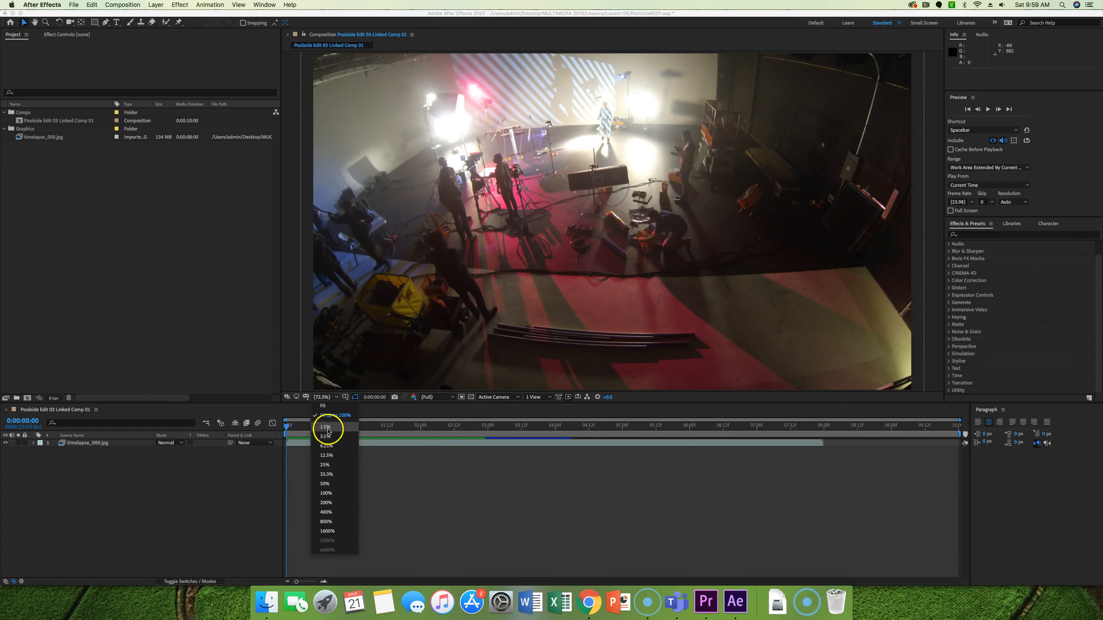
left_click(323, 483)
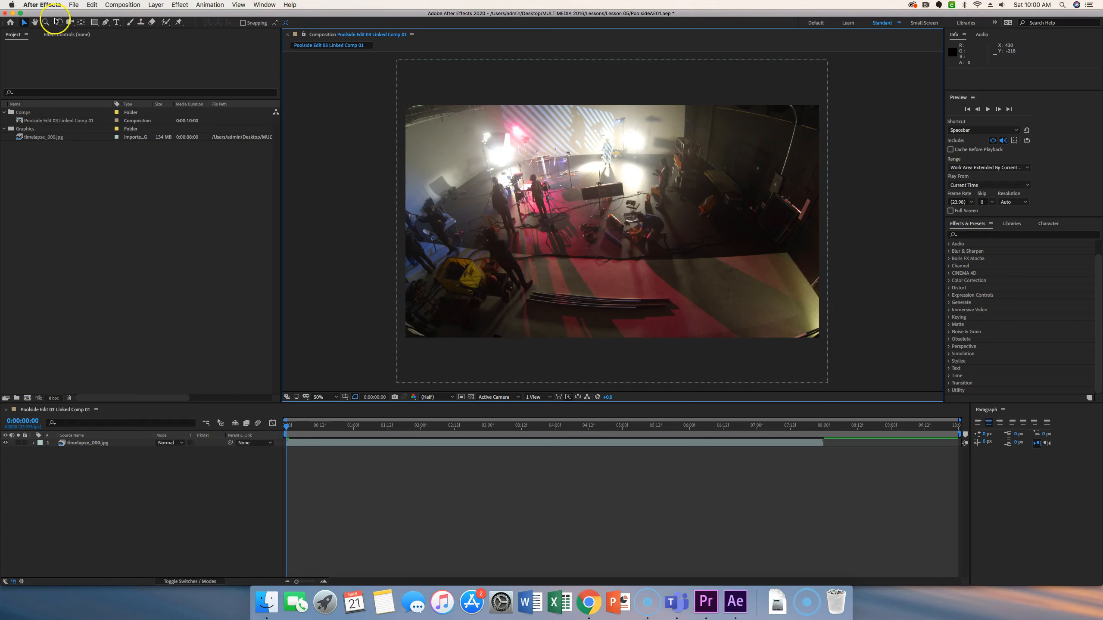
Try repositioning the timelapse layer by hand within the composition frame
left_click(528, 139)
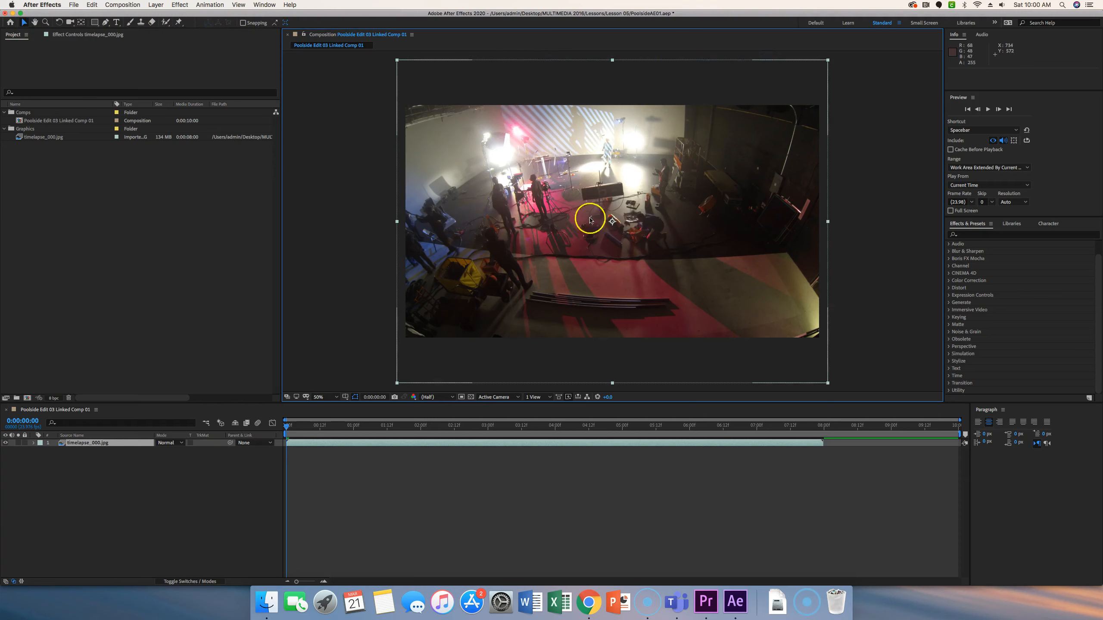
left_click_drag(560, 182, 546, 204)
mouse_move(545, 188)
left_mouse_down()
mouse_move(543, 241)
mouse_move(538, 198)
mouse_move(564, 207)
mouse_move(565, 198)
mouse_move(557, 261)
mouse_move(558, 183)
mouse_move(558, 200)
left_mouse_up()
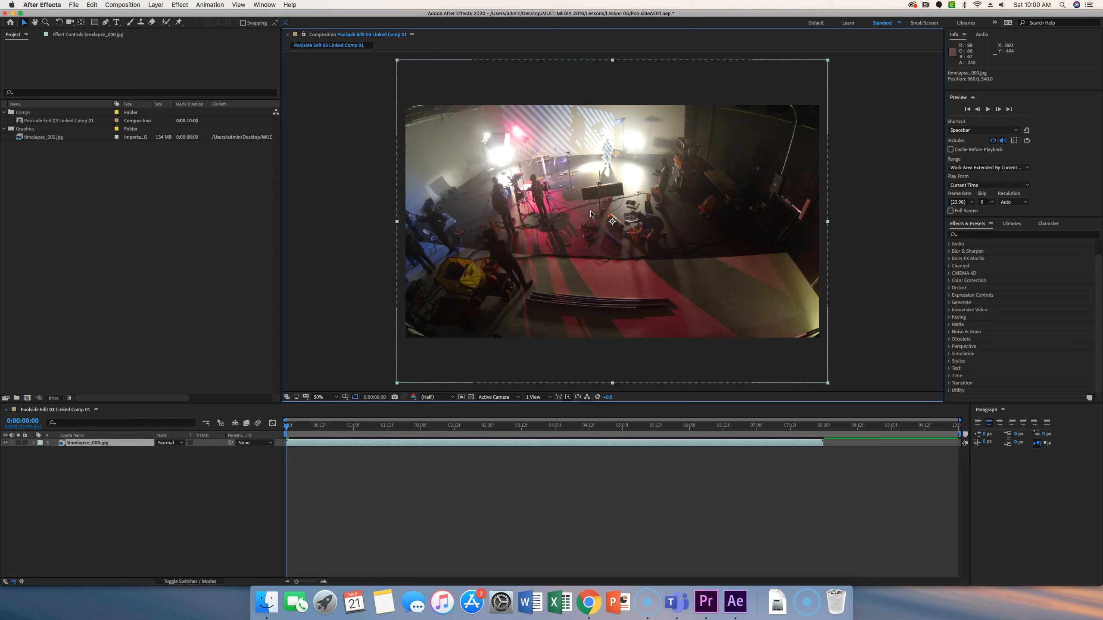
left_click(56, 471)
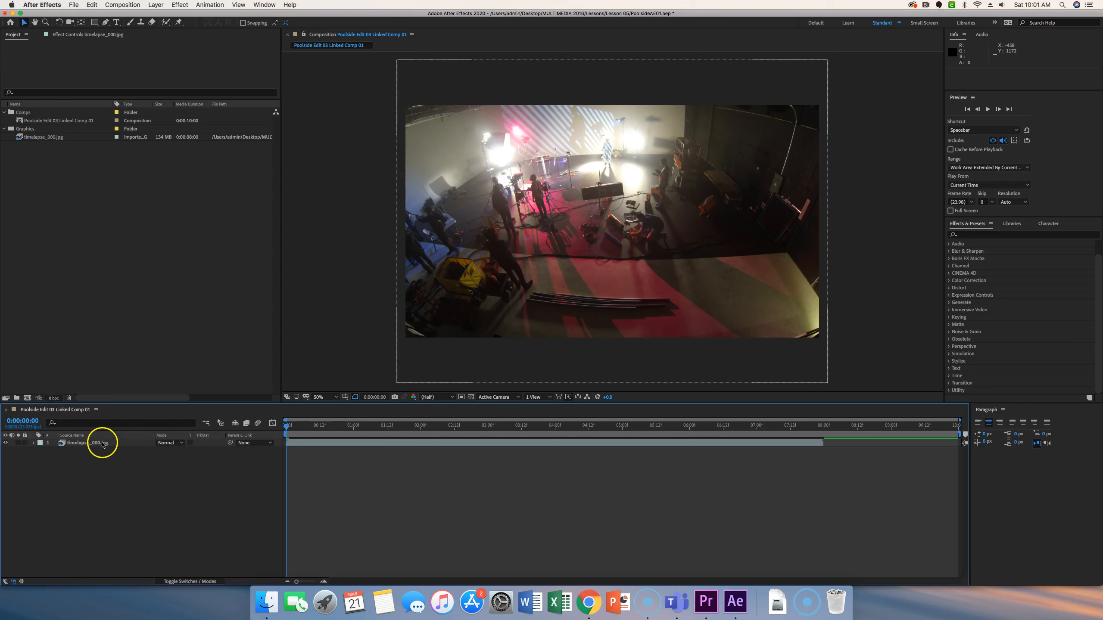
Expand the timelapse layer's Transform properties and set its vertical Position value to 330
left_click(32, 444)
left_click(41, 451)
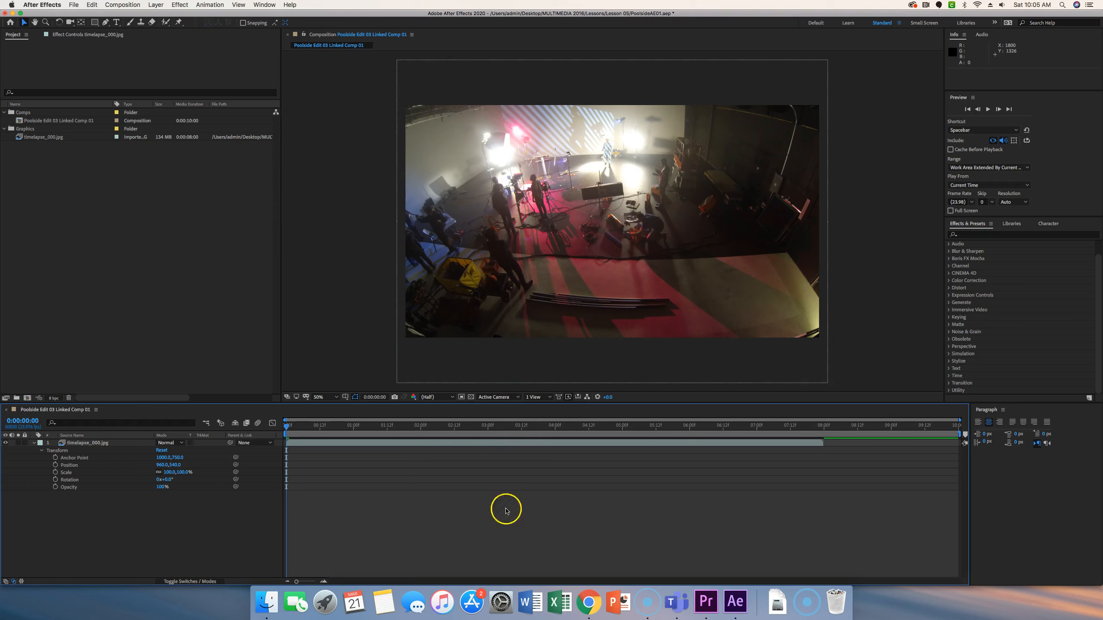
left_click(173, 465)
key("Return")
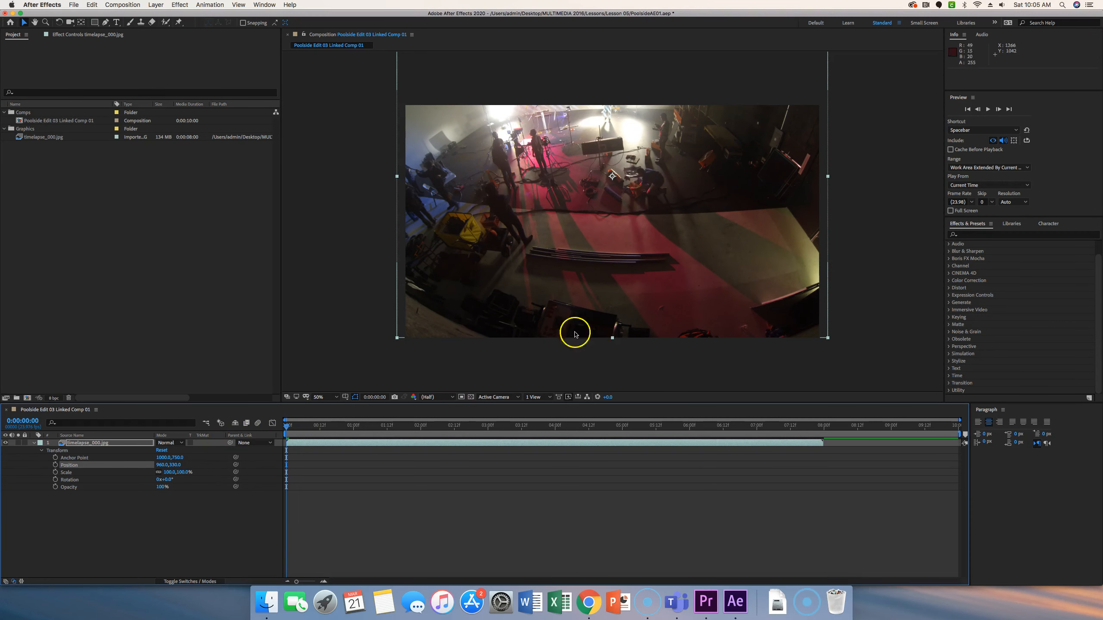
Enable keyframing for the timelapse layer's Position at the start of the composition
scroll(738, 124, "up", 1)
scroll(737, 124, "down", 1)
scroll(734, 127, "down", 3)
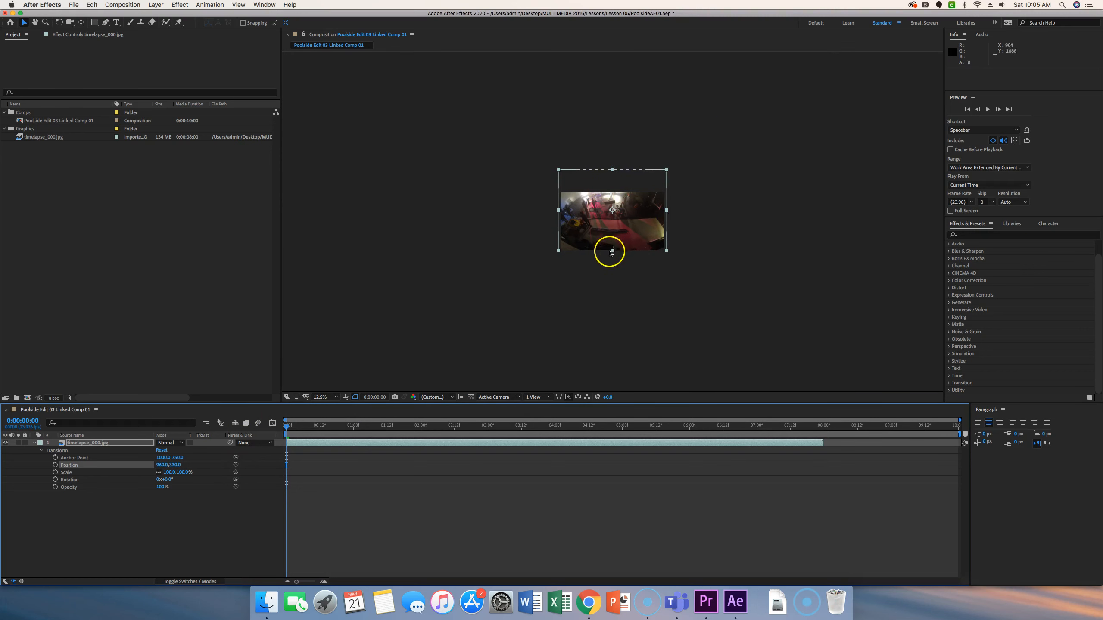
scroll(613, 251, "up", 3)
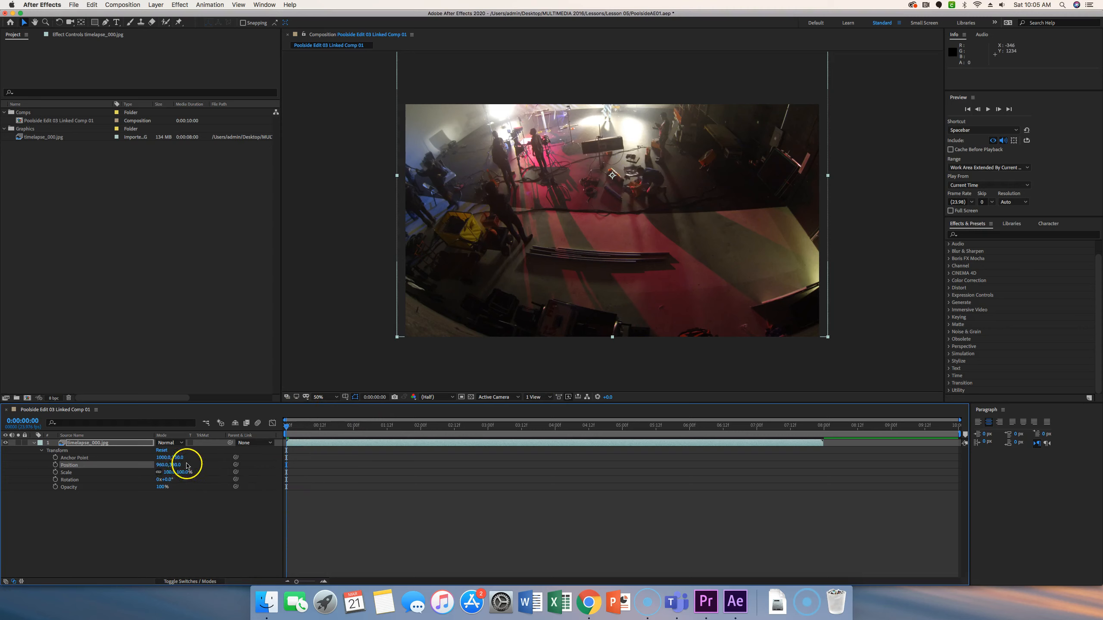
left_click(55, 465)
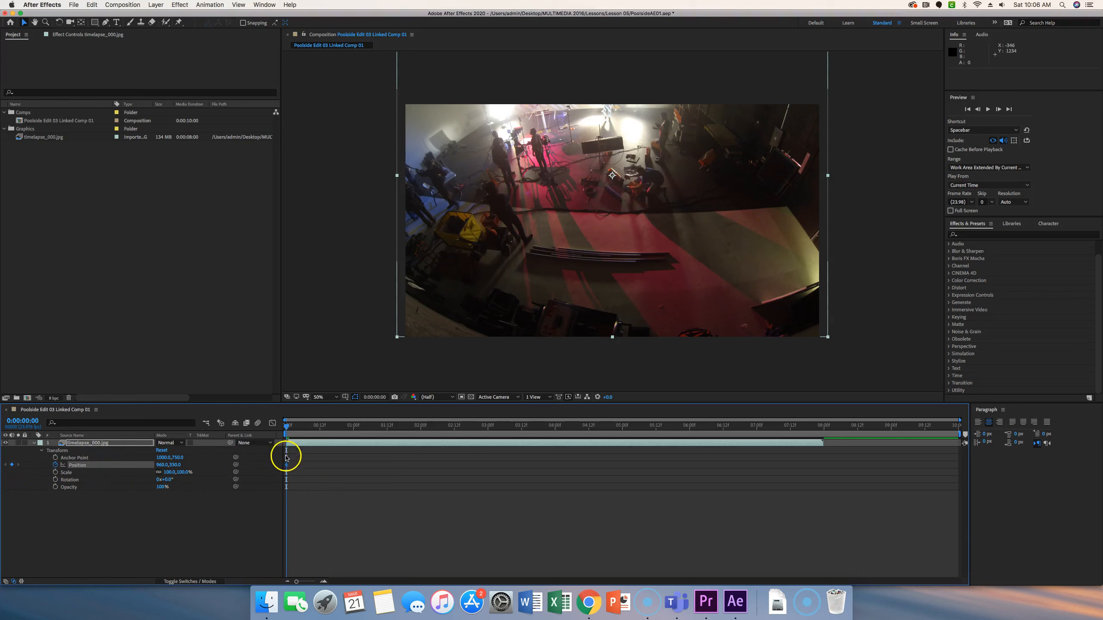
mouse_move(288, 466)
Add a Position keyframe at the clip's end, 0:00:08:00, with the vertical value set to 750
key("End")
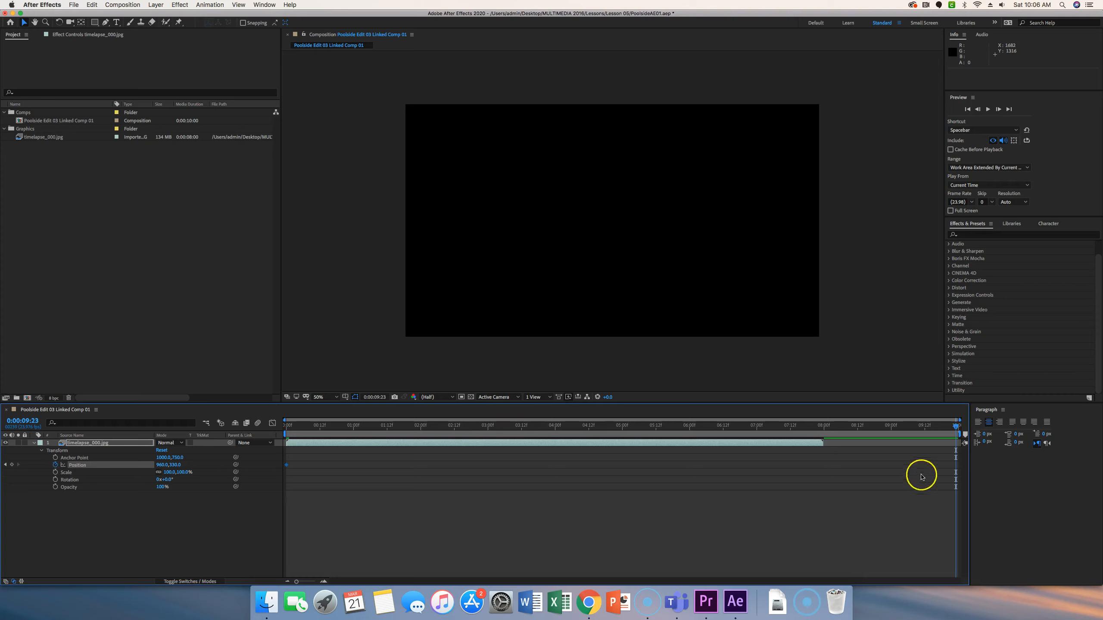
left_click_drag(951, 424, 824, 433)
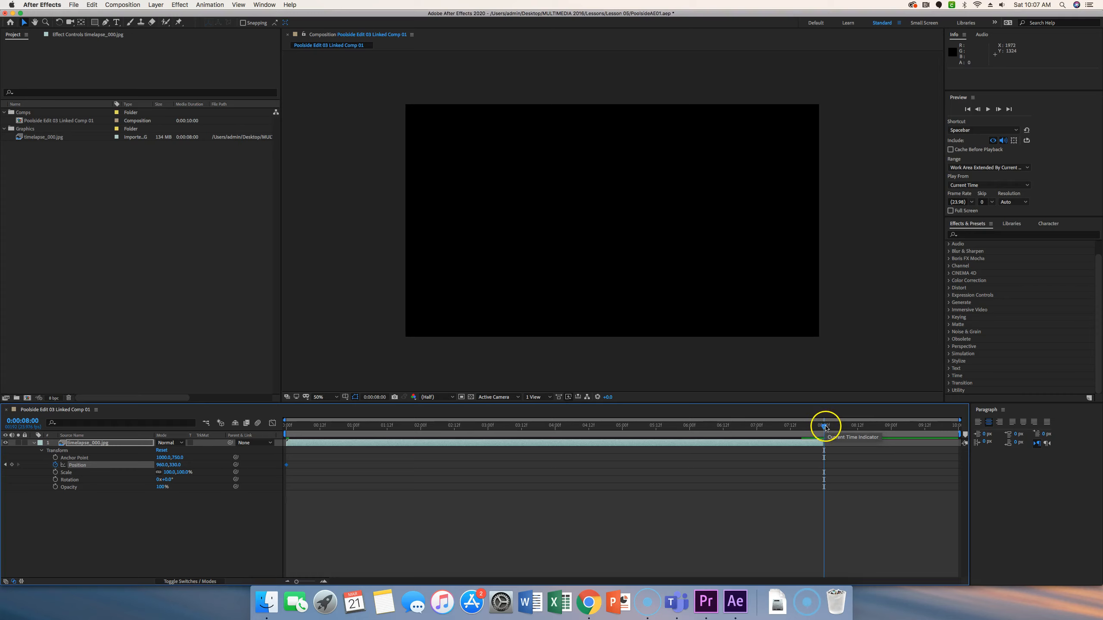
left_click(174, 464)
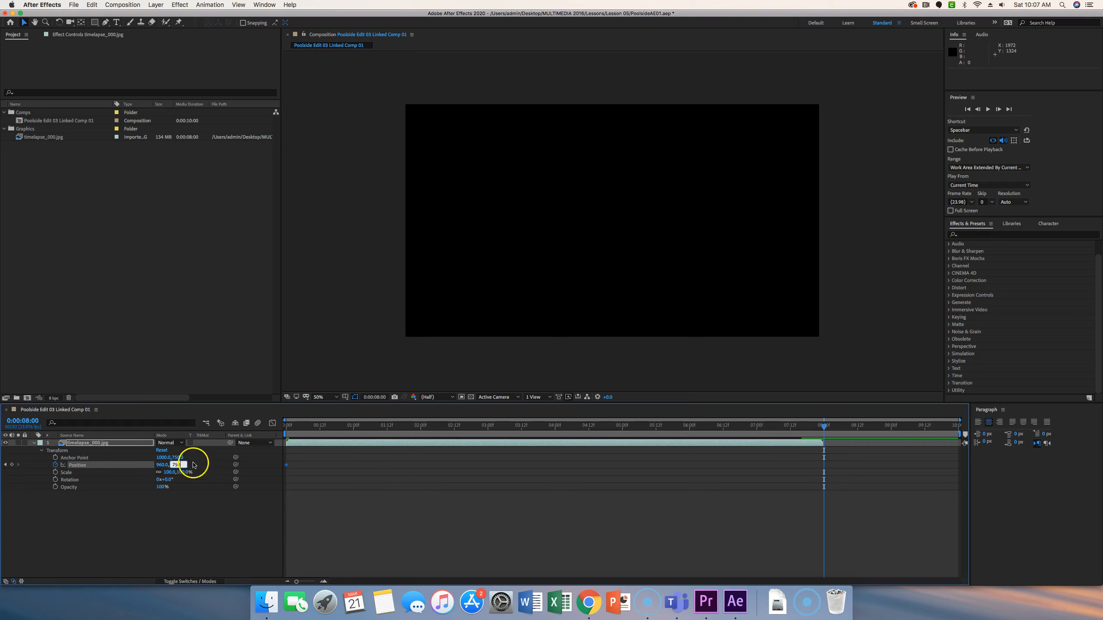
key("Return")
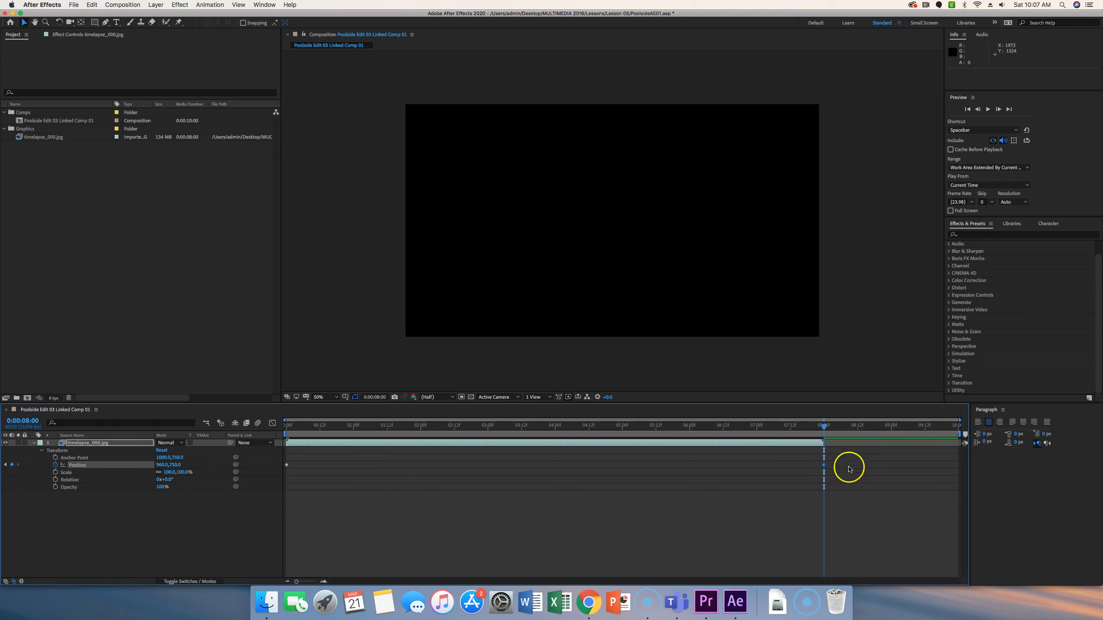
mouse_move(824, 467)
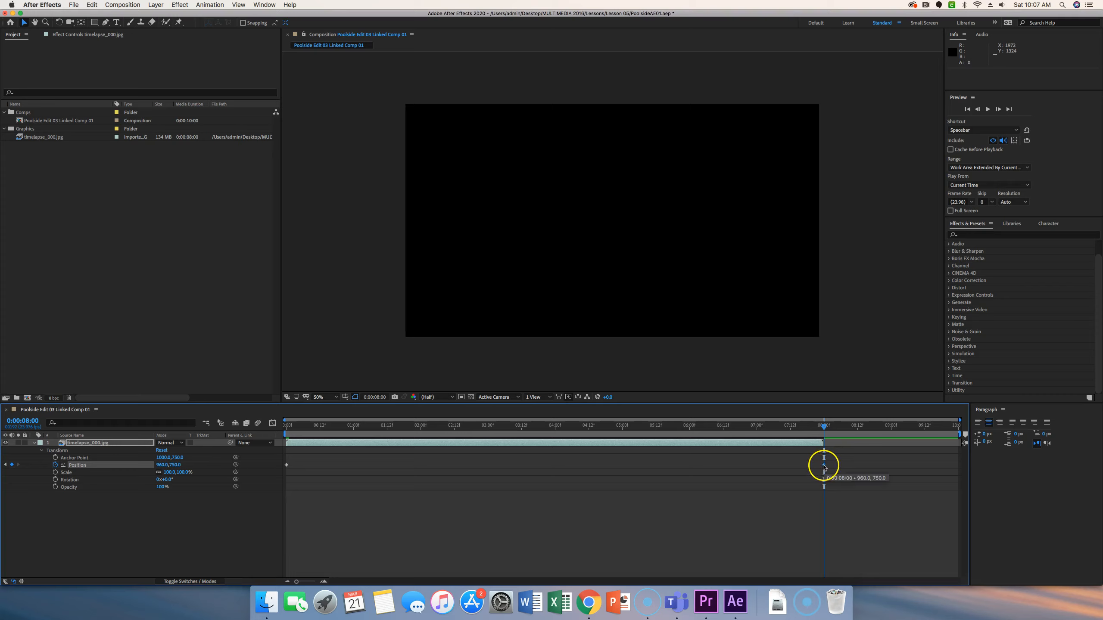
left_click(823, 465)
left_click(829, 428)
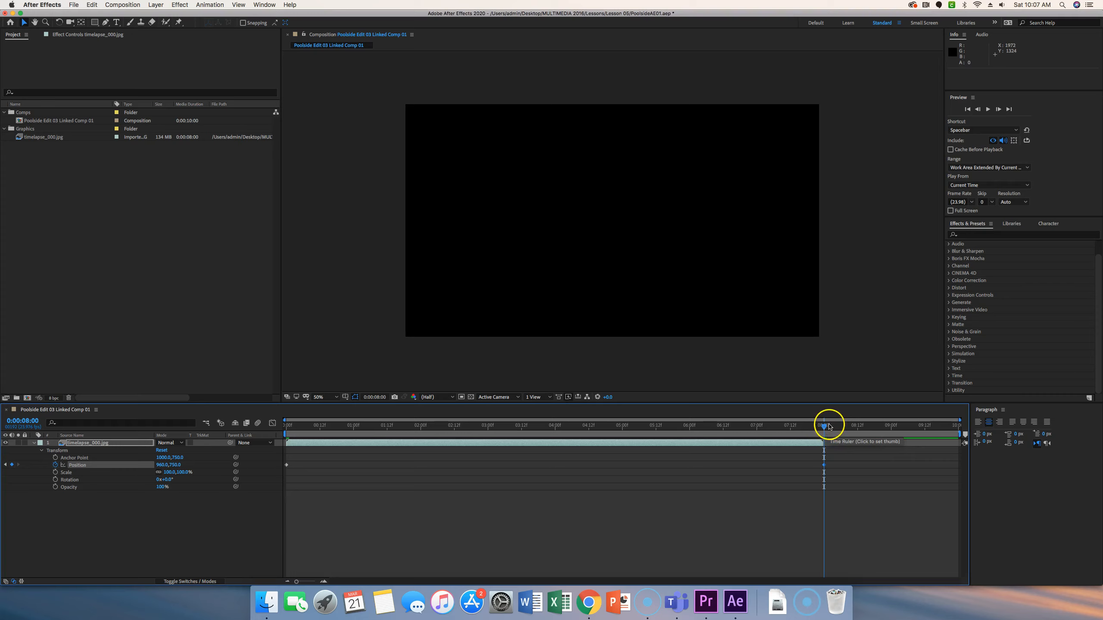
Return to the start of the composition and preview the layer's Position animation
left_click(286, 465)
key("Home")
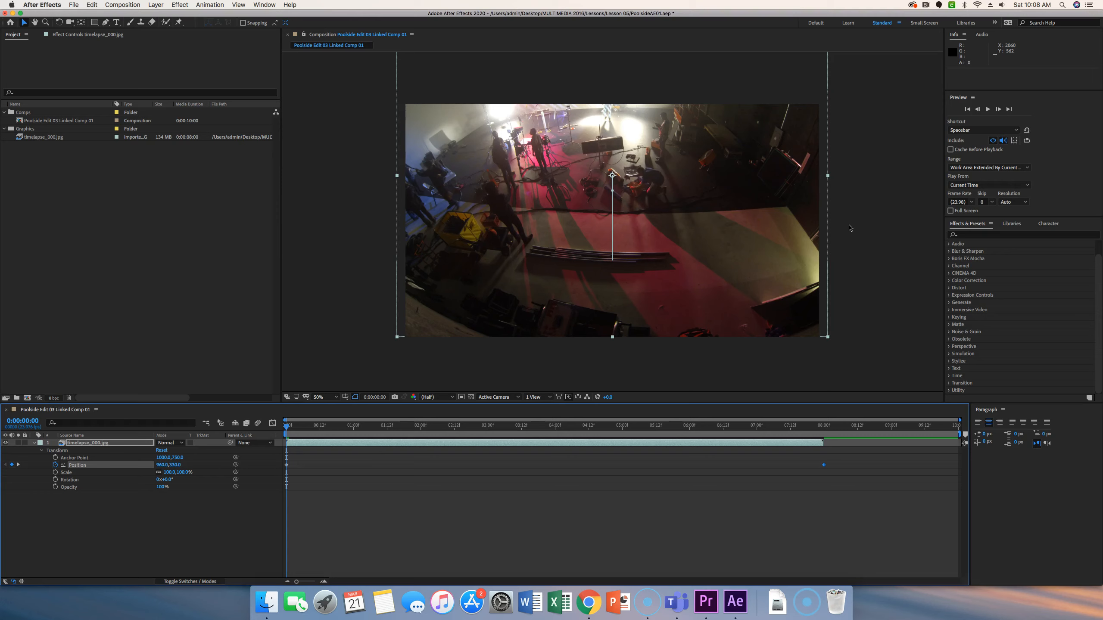
left_click(1000, 94)
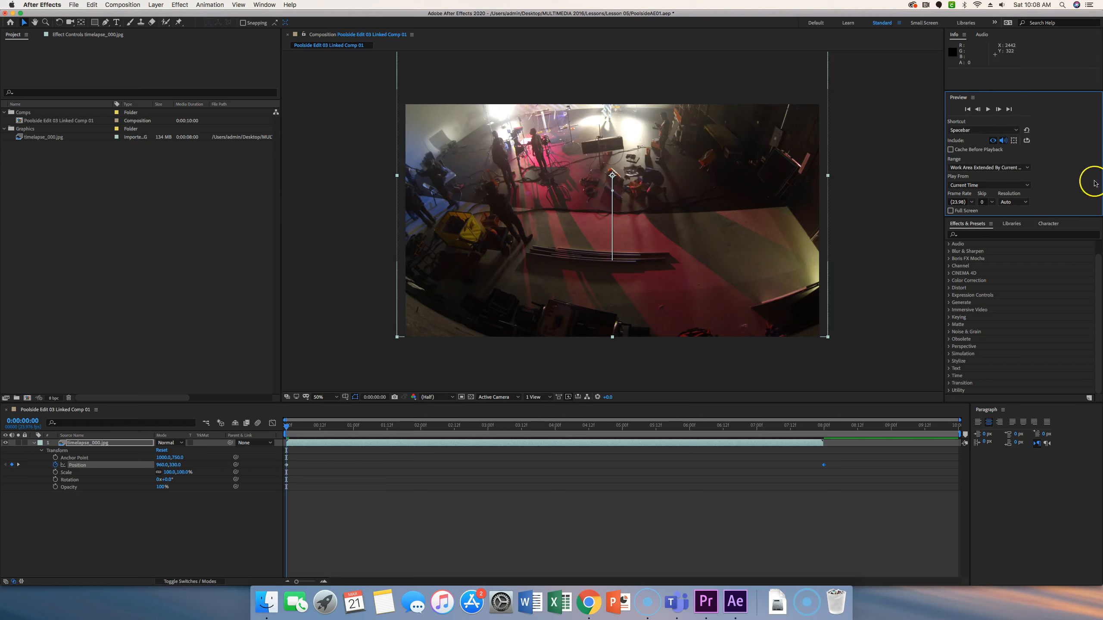
left_click(873, 294)
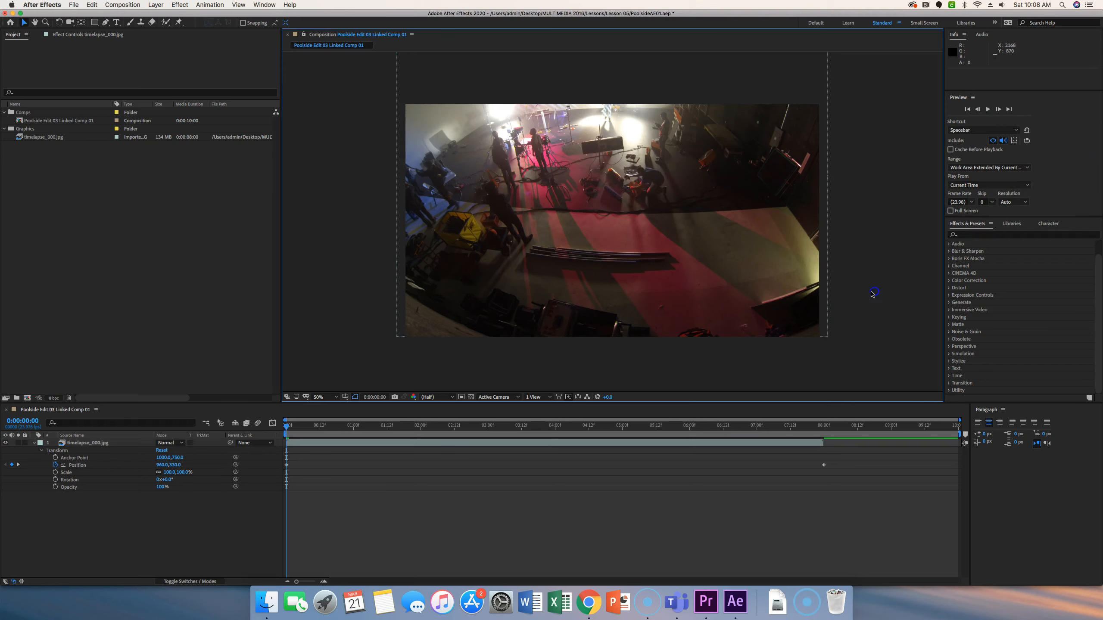
left_click(631, 517)
key("space")
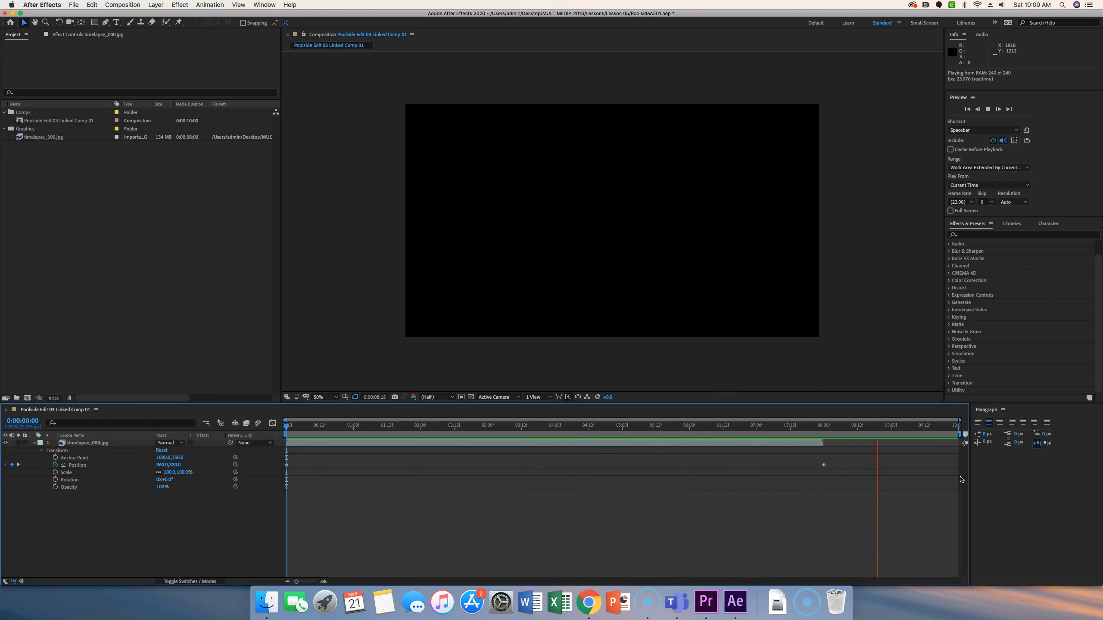
key("space")
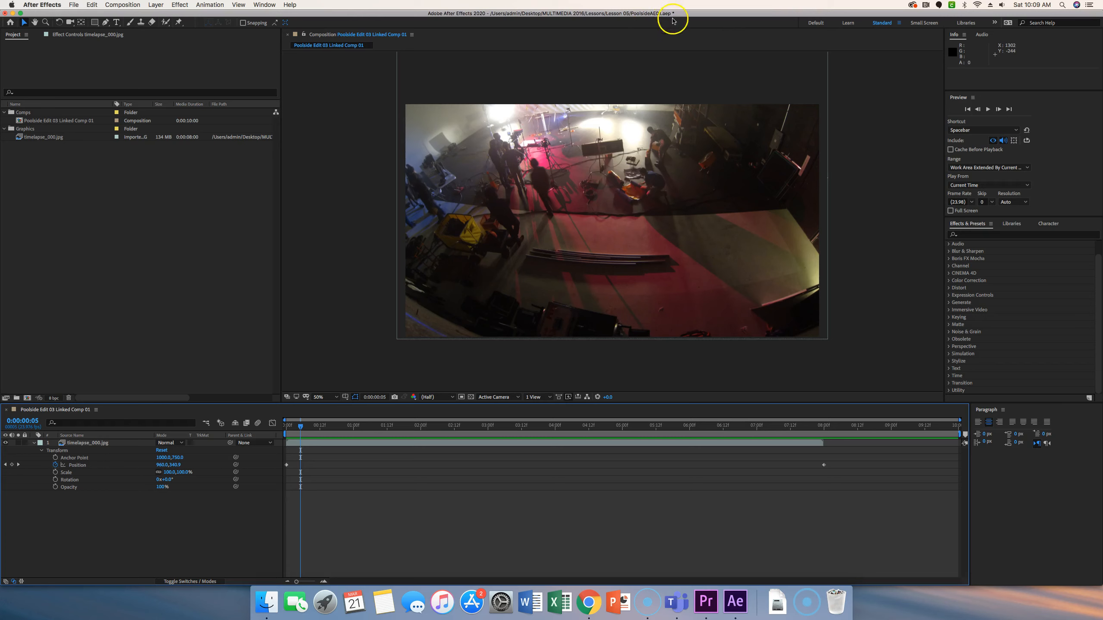
Save the After Effects project, then switch to Premiere Pro and dismiss the import error dialog
left_click(74, 5)
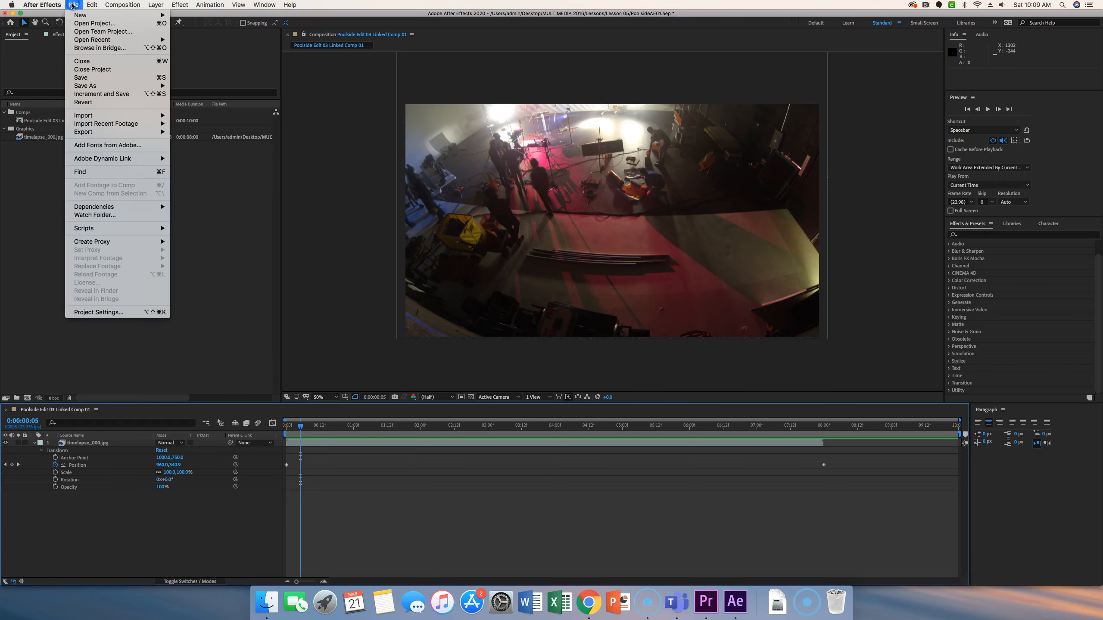
left_click(93, 78)
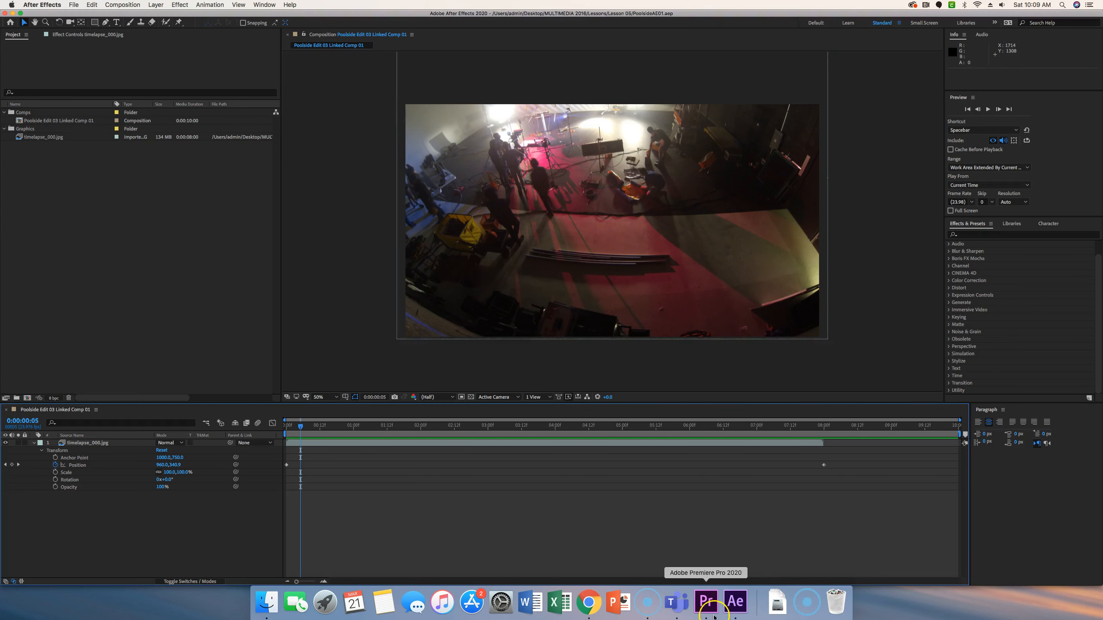
left_click(705, 603)
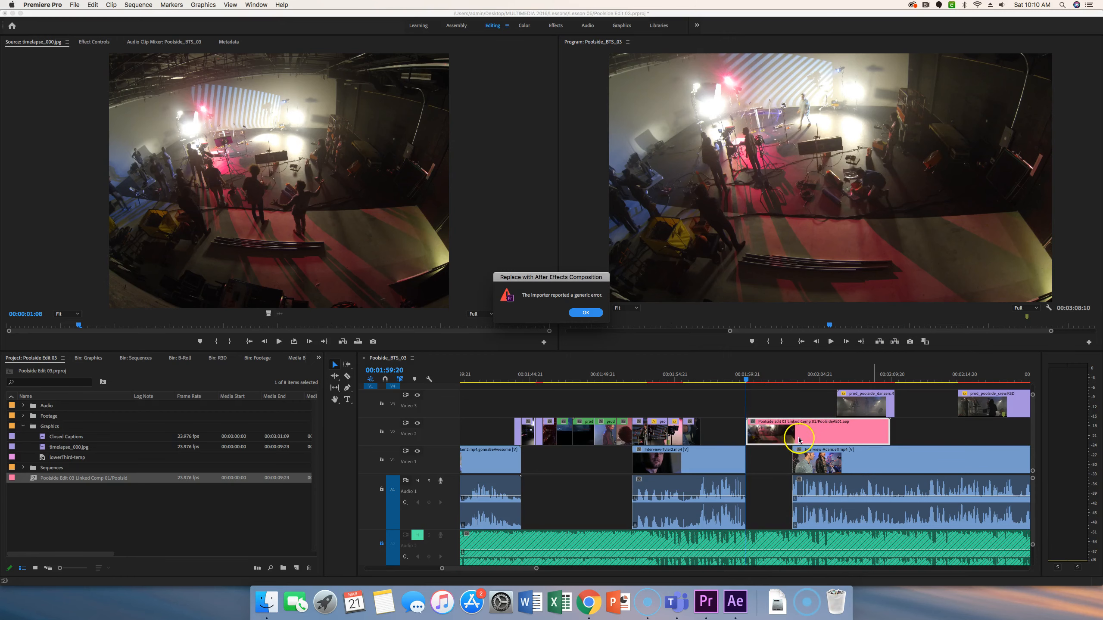
key("Return")
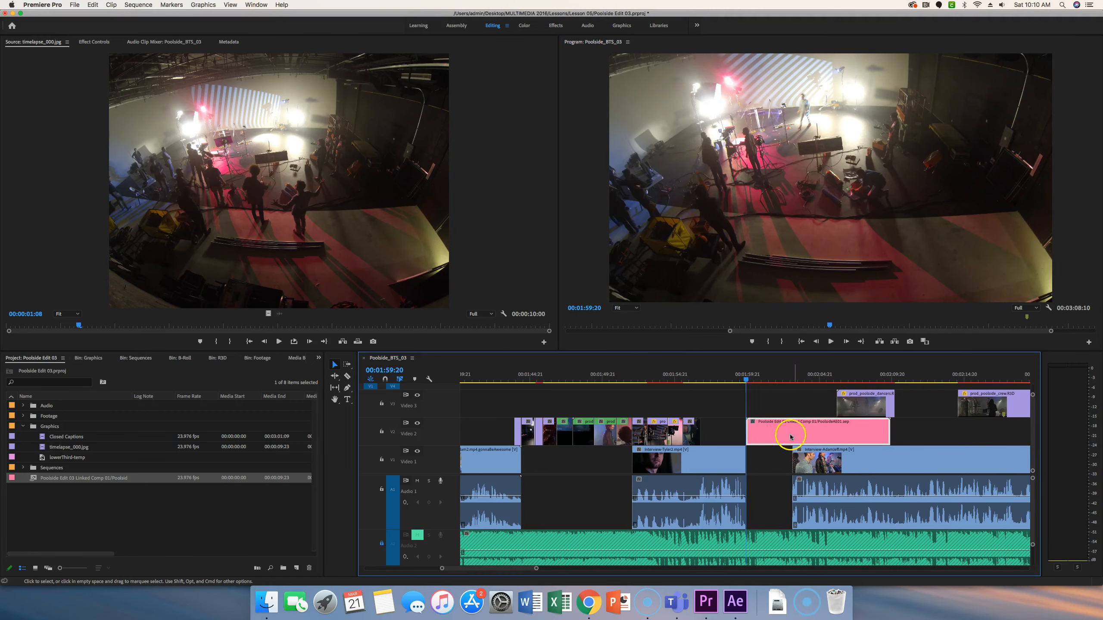
Play the Poolside_BTS_03 sequence from just before the linked After Effects clip to review its animation
left_click_drag(747, 381, 734, 382)
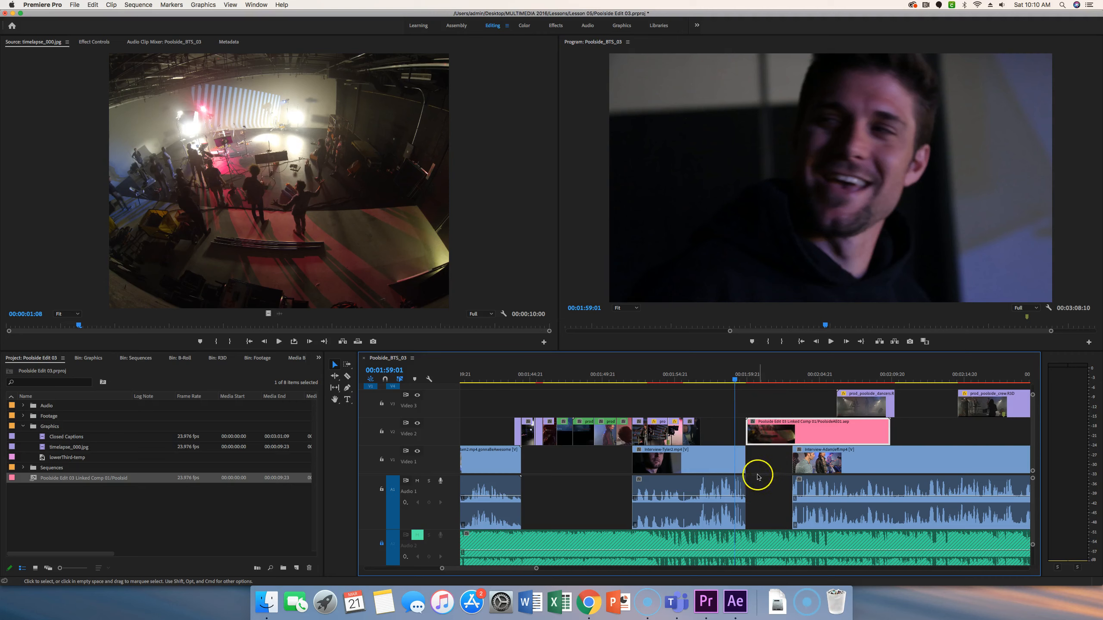
key("space")
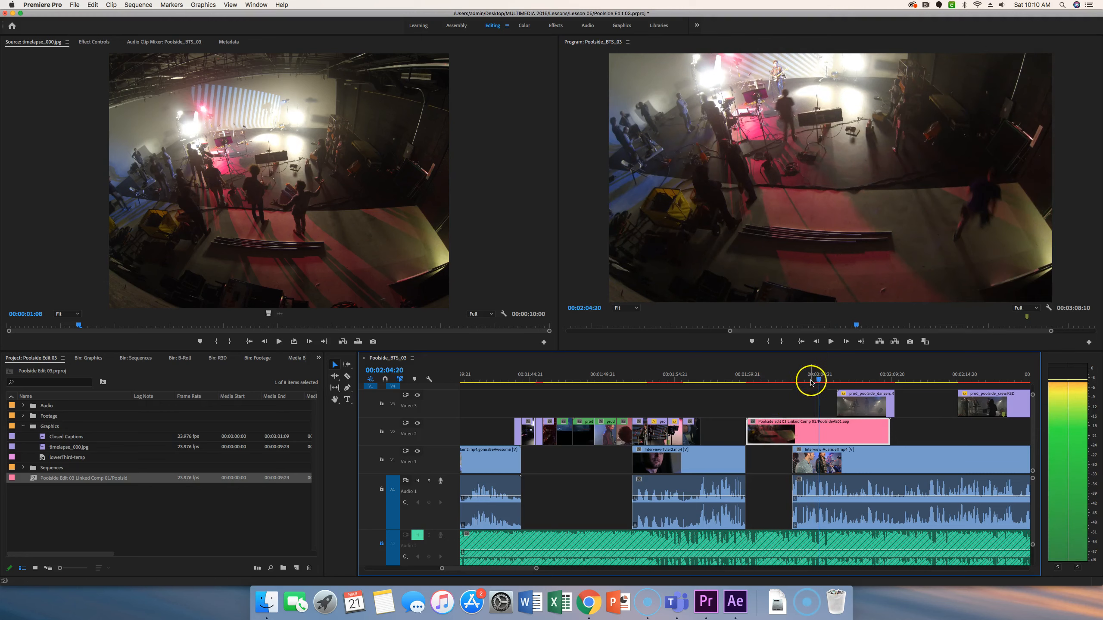
key("space")
left_click_drag(828, 379, 742, 391)
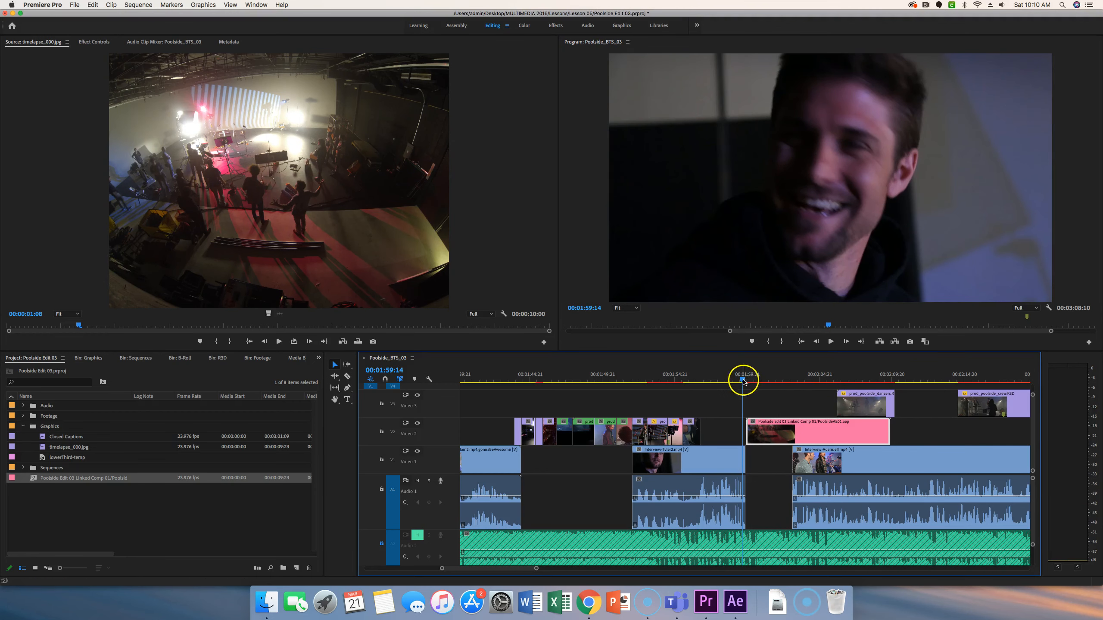
Scrub through the linked After Effects clip and play on from where the interview clip beneath it begins
left_click_drag(743, 381, 769, 391)
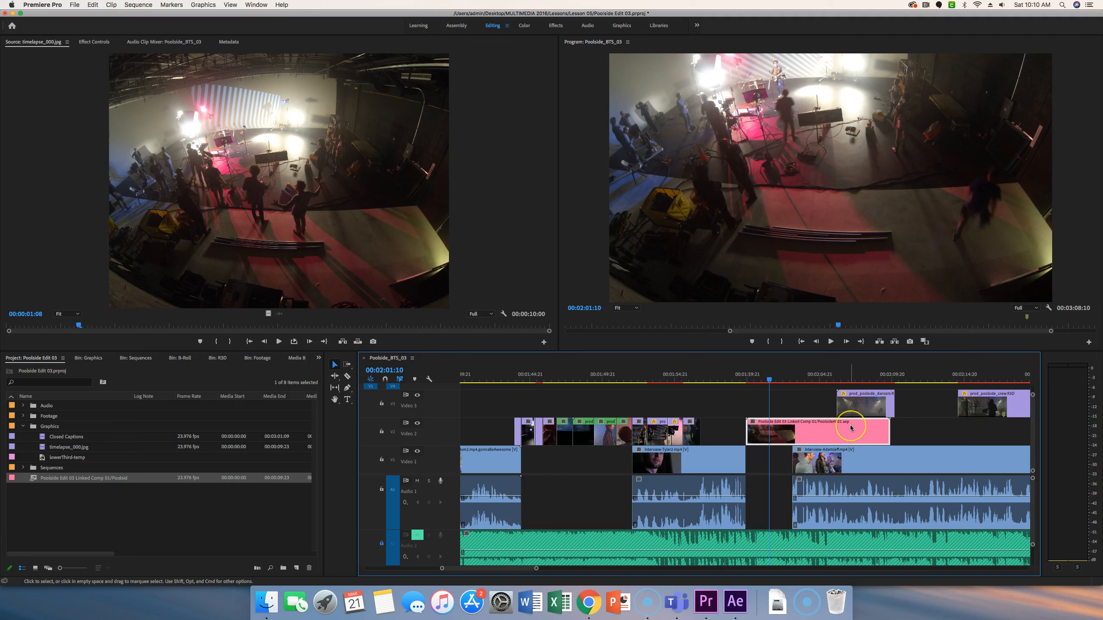
mouse_move(850, 428)
left_click(868, 458)
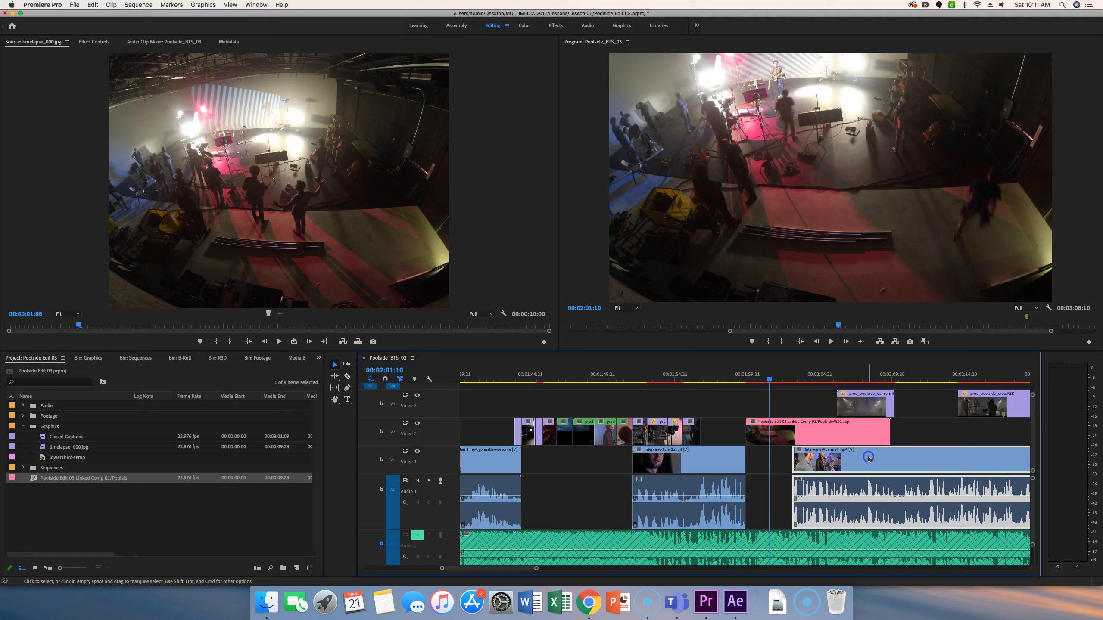
left_click(773, 382)
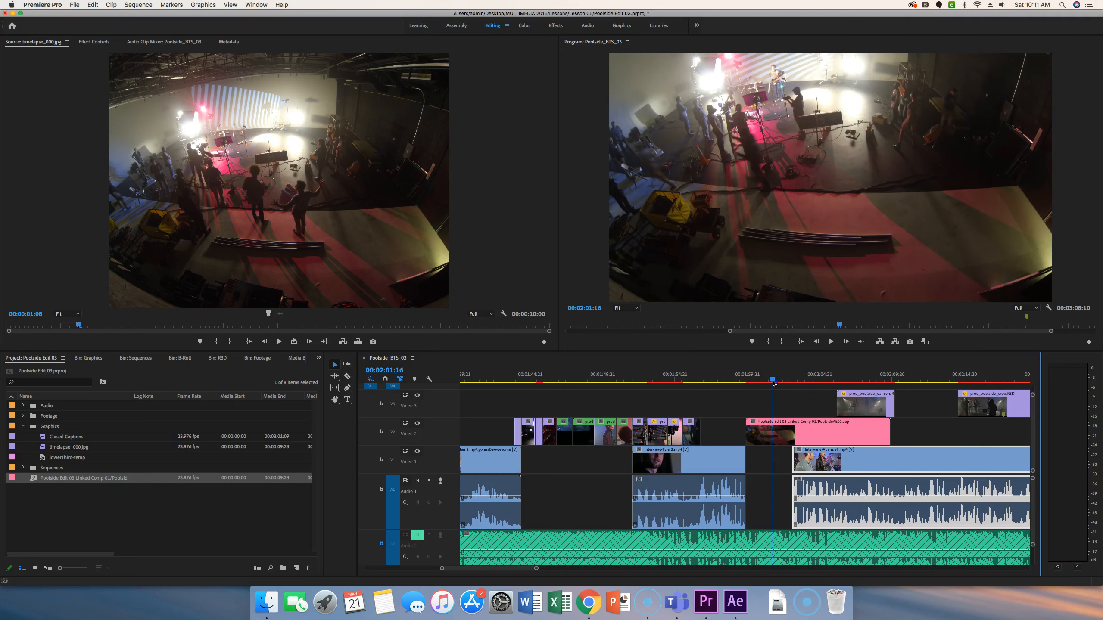
left_click_drag(774, 382, 794, 387)
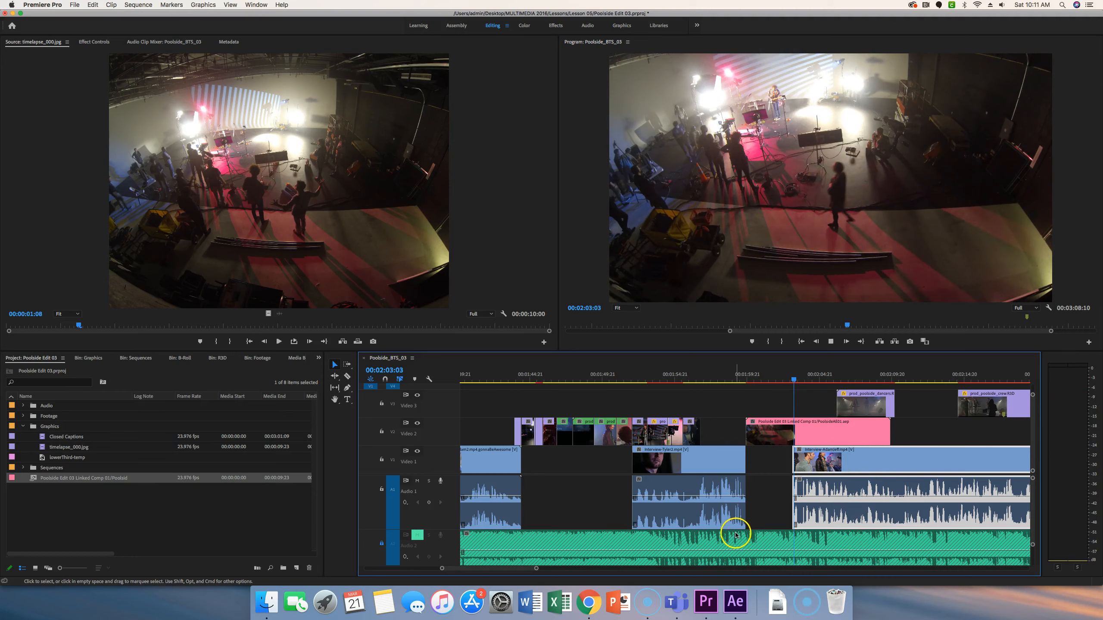
key("space")
key("space")
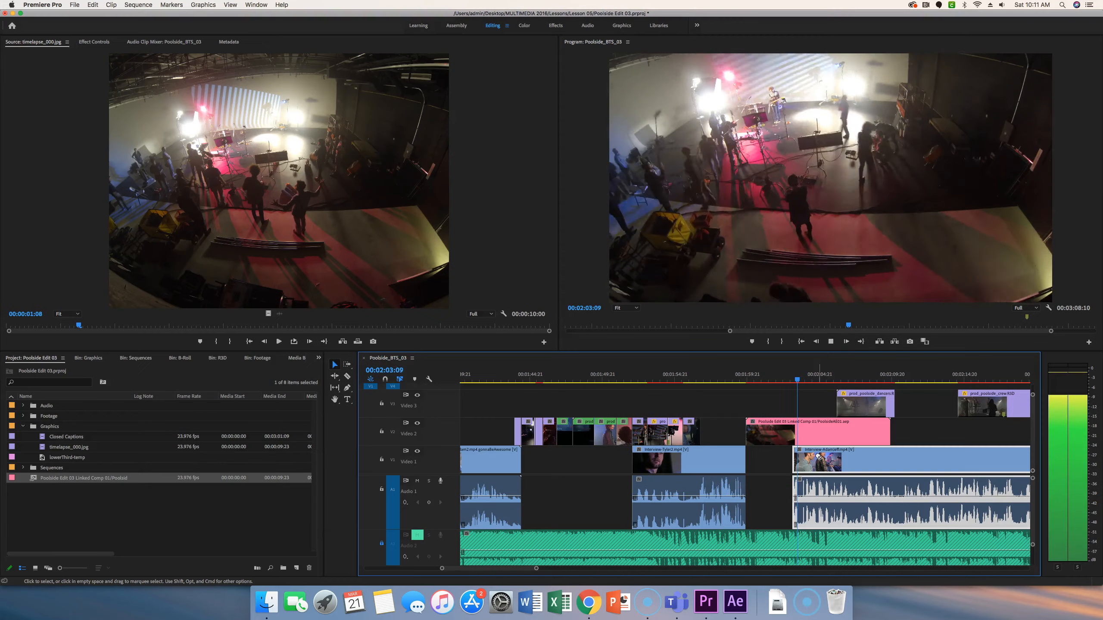
Stop playback, park the playhead at 00:02:03:21 and rate-stretch the end of the linked After Effects clip back to it
key("space")
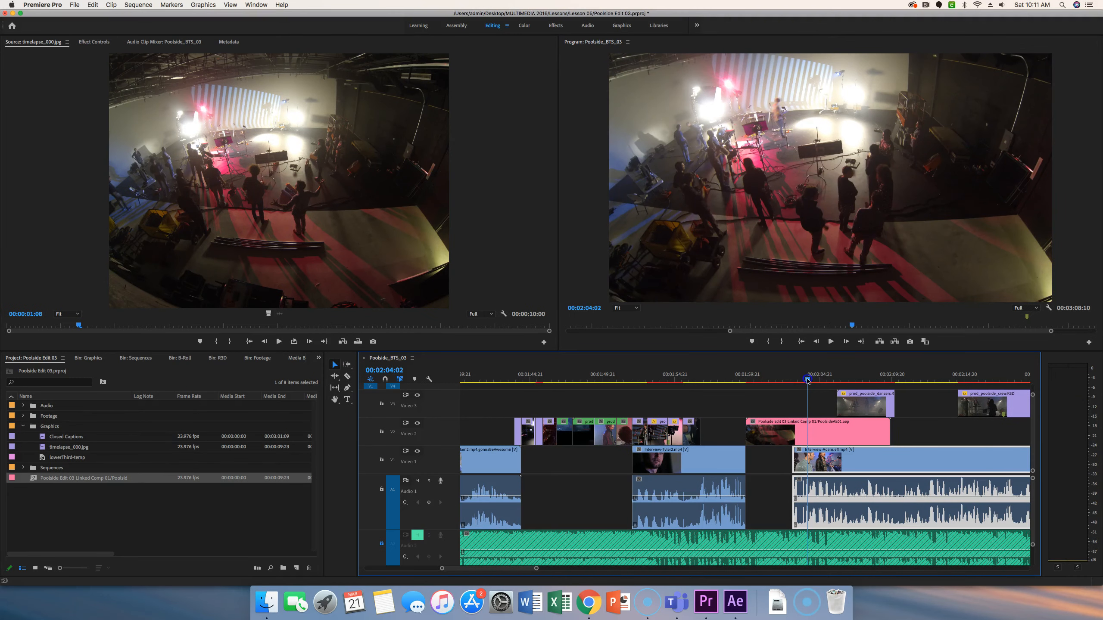
left_click_drag(806, 380, 805, 380)
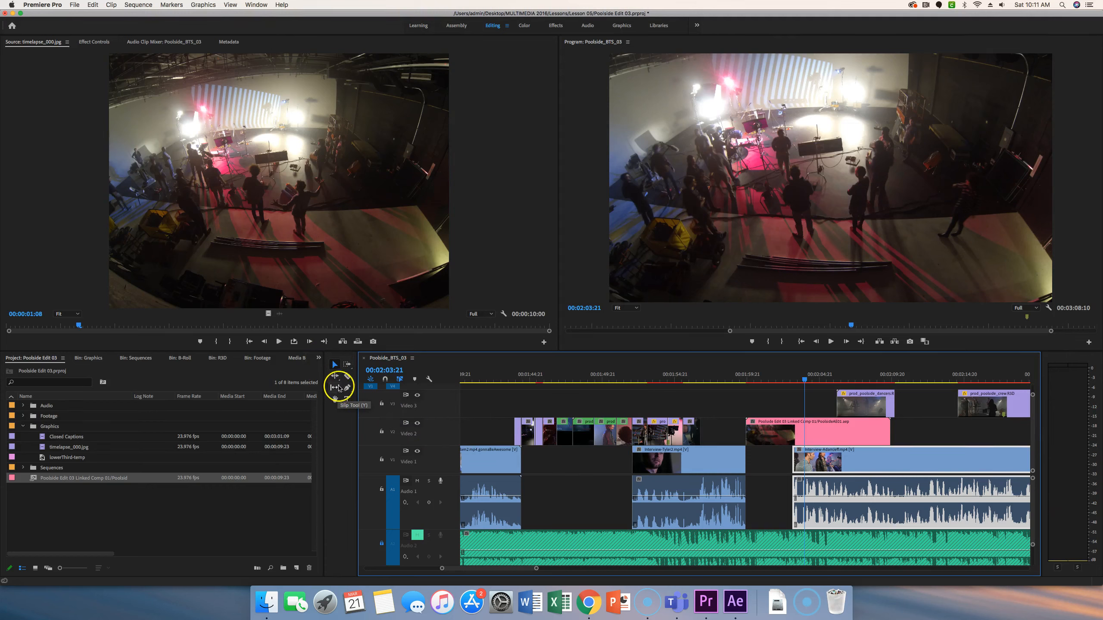
left_click(337, 378)
left_click(338, 380)
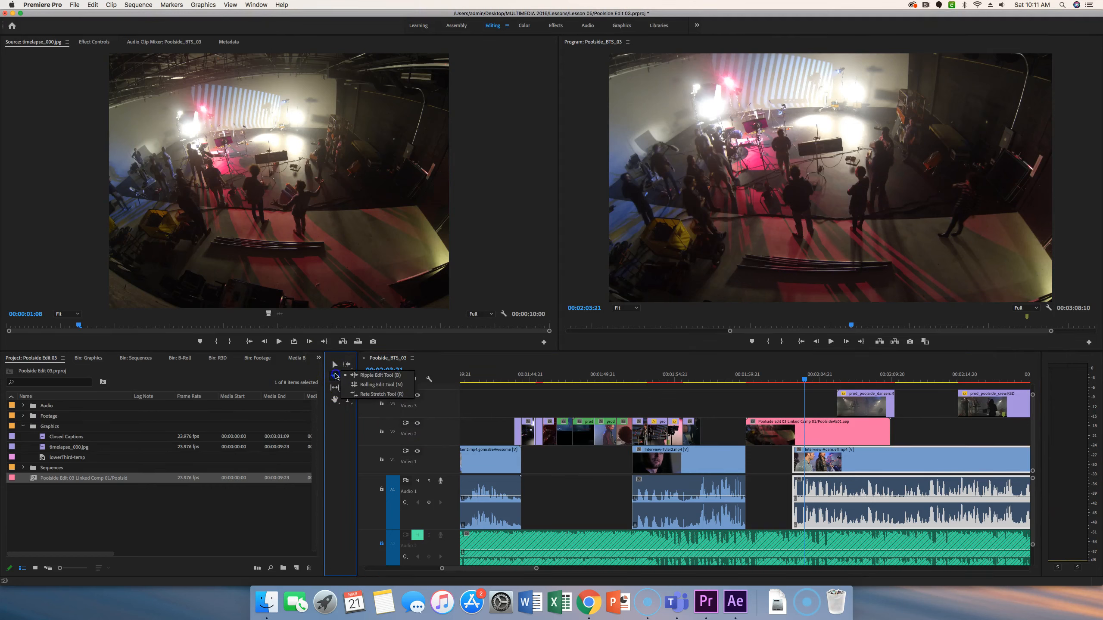
left_click(373, 394)
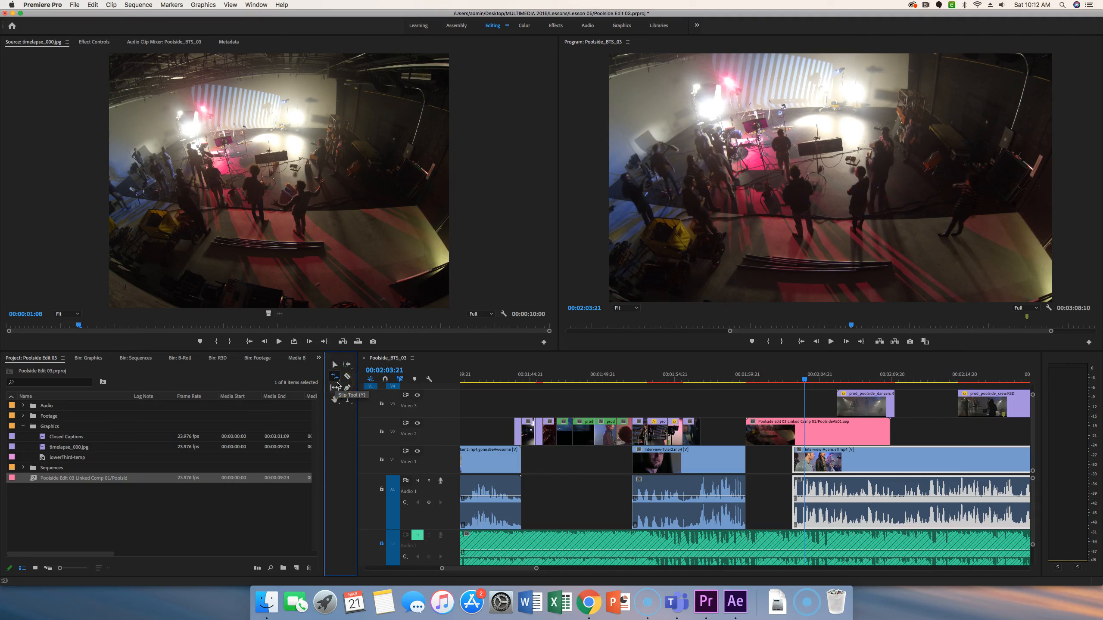
left_click(889, 433)
left_click_drag(890, 431, 805, 446)
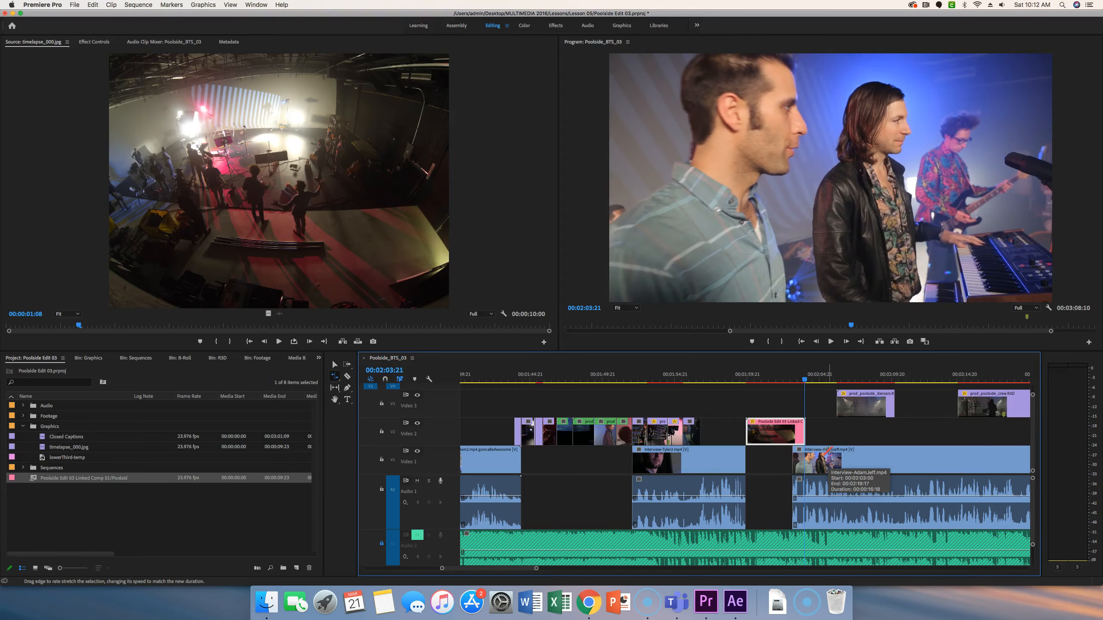
left_click(828, 448)
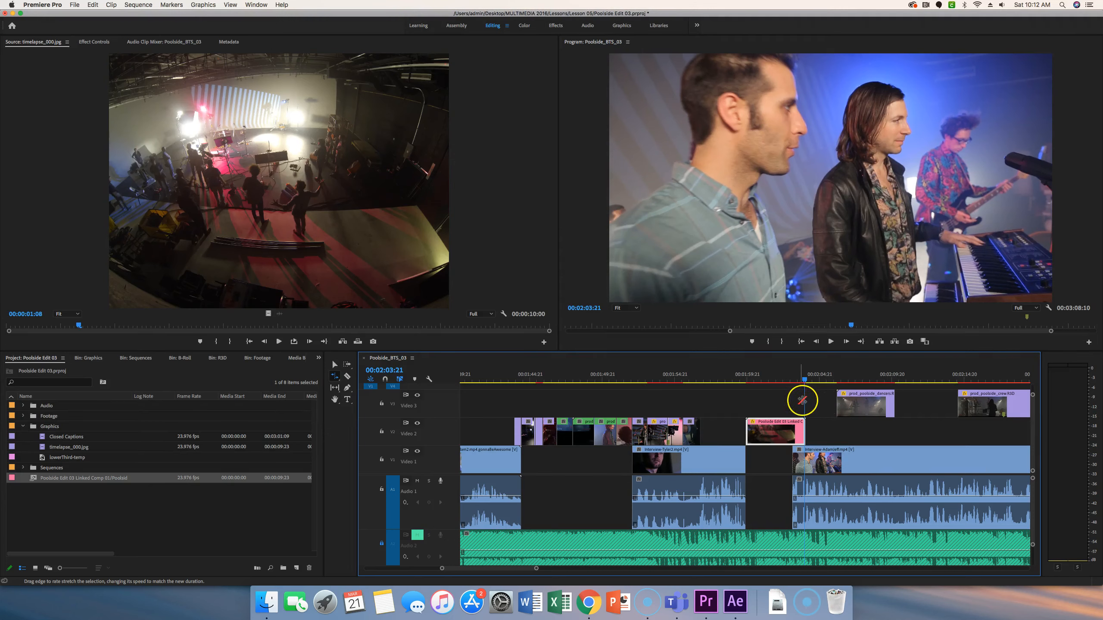
Play the sequence from just before the shortened linked clip, restore the Selection tool and return to the clip's opening frames
left_click_drag(804, 381, 741, 393)
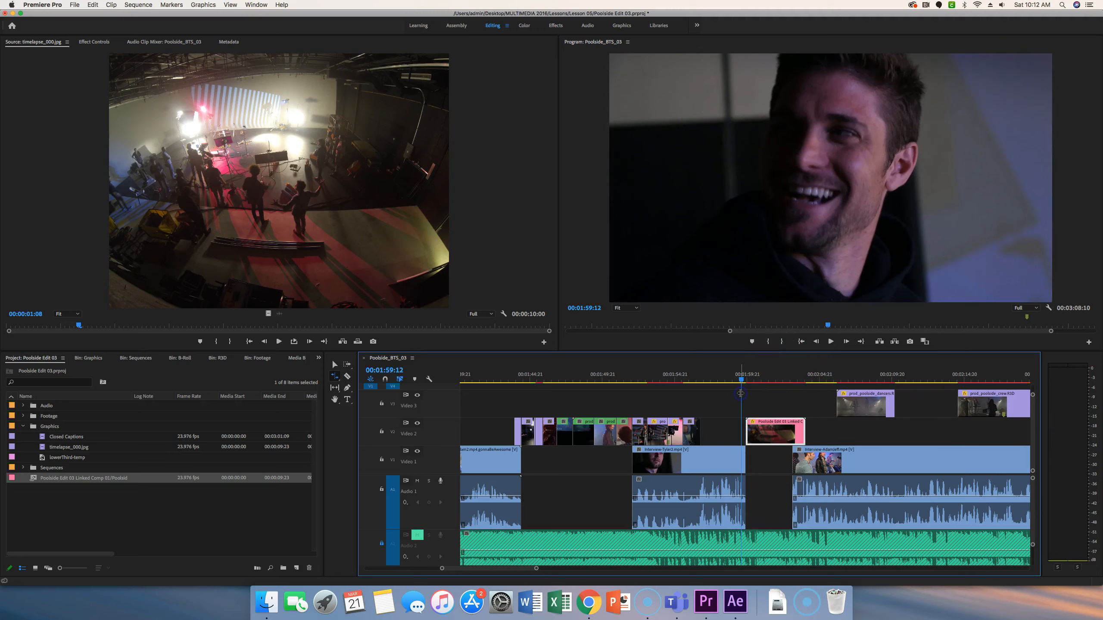
key("space")
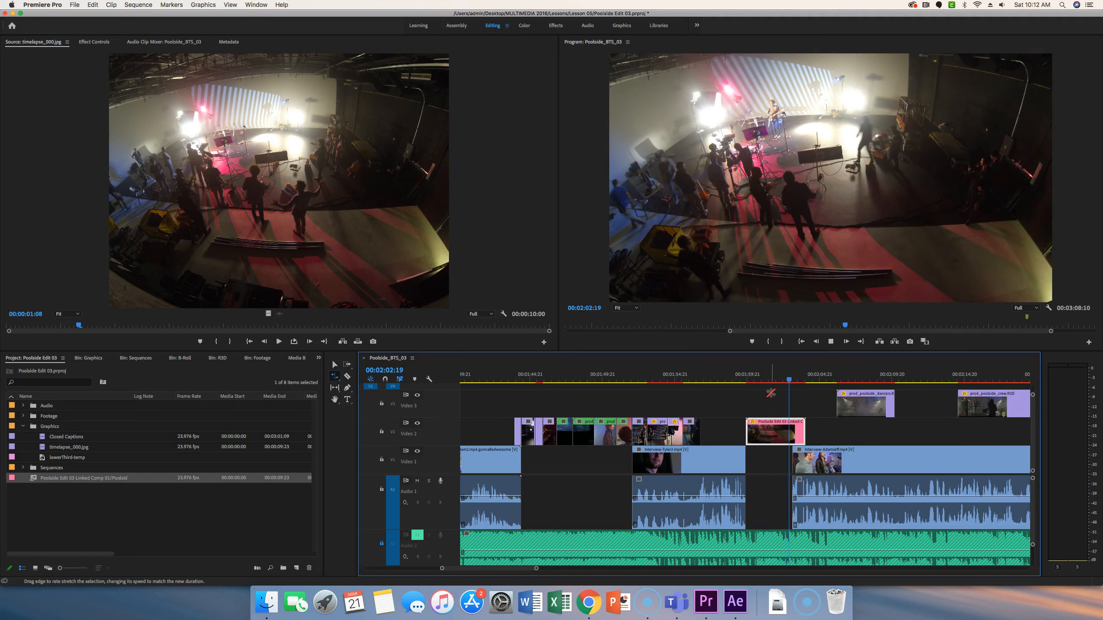
key("space")
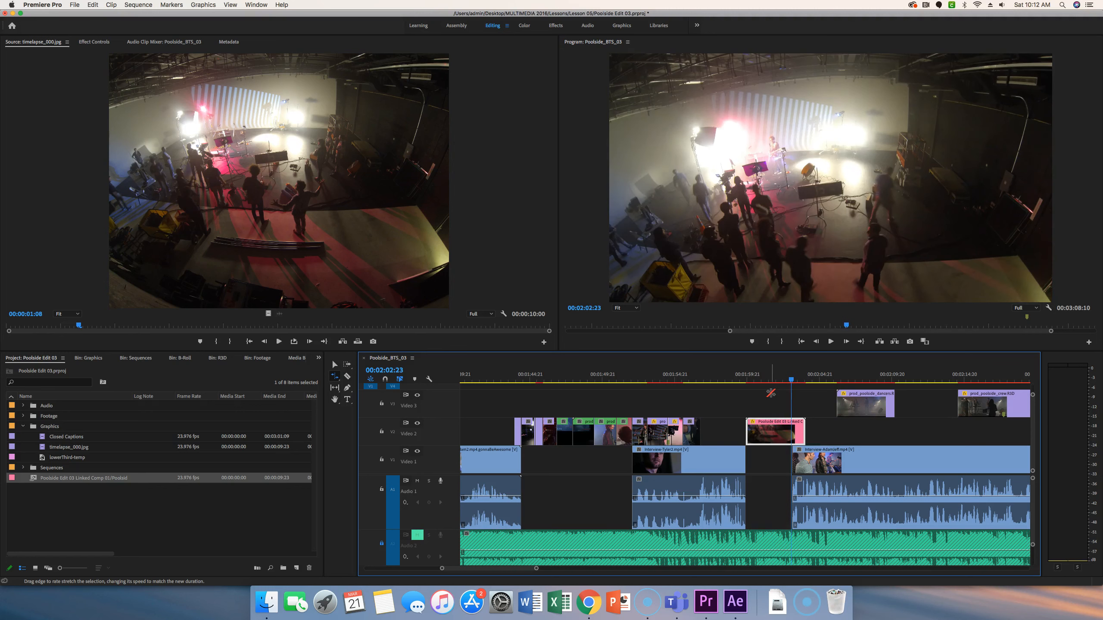
left_click(335, 364)
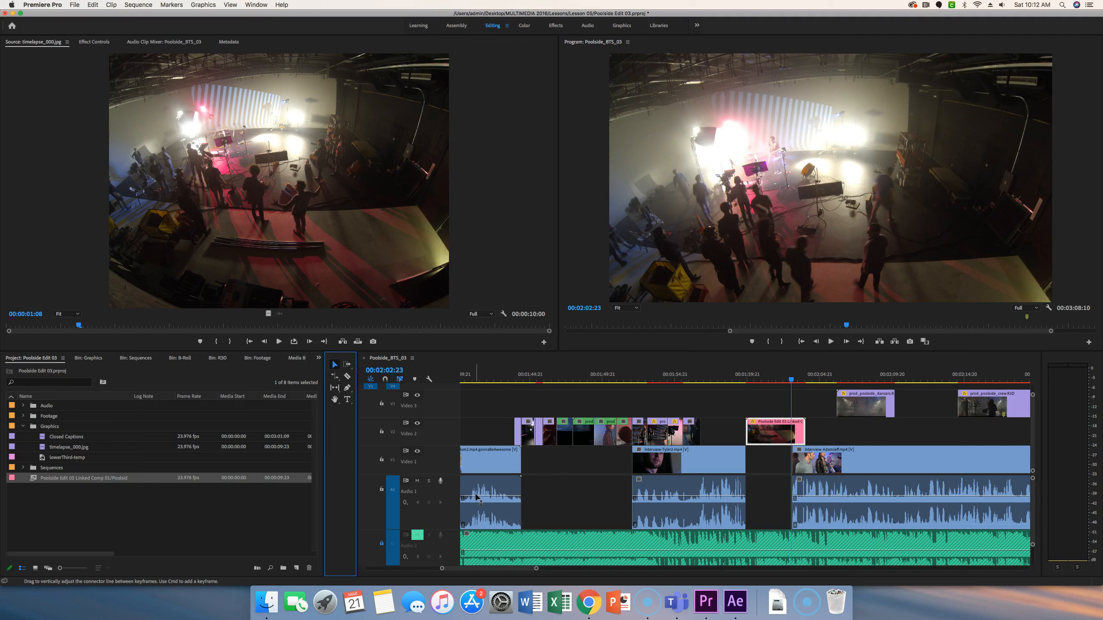
left_click_drag(789, 377, 748, 388)
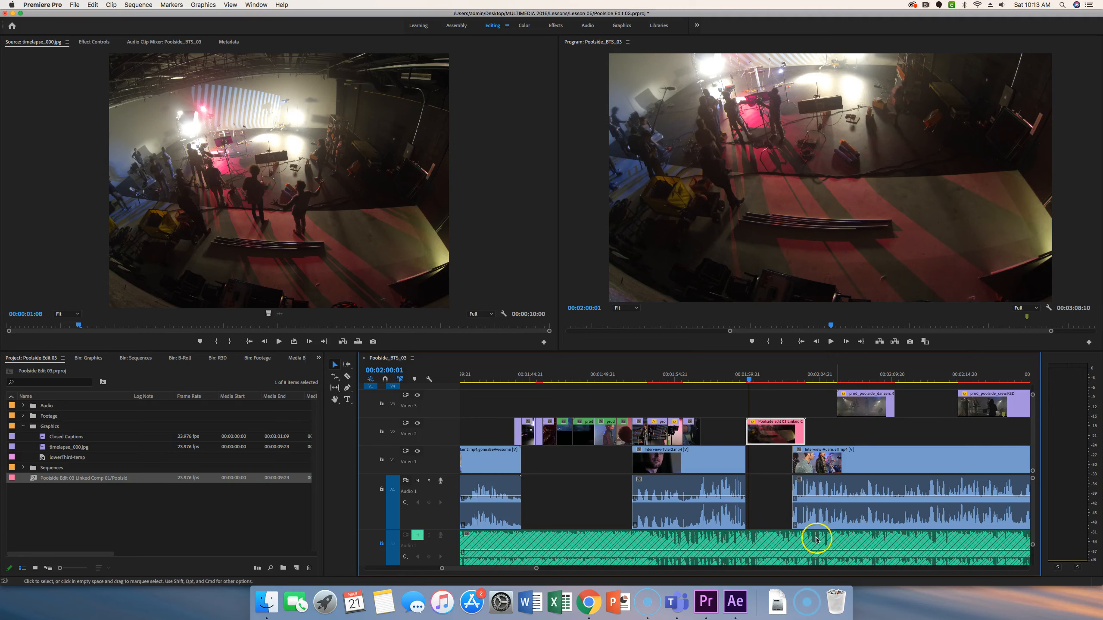
Switch to After Effects and set the timelapse layer's vertical Position at the composition's first frame to 575
left_click(735, 604)
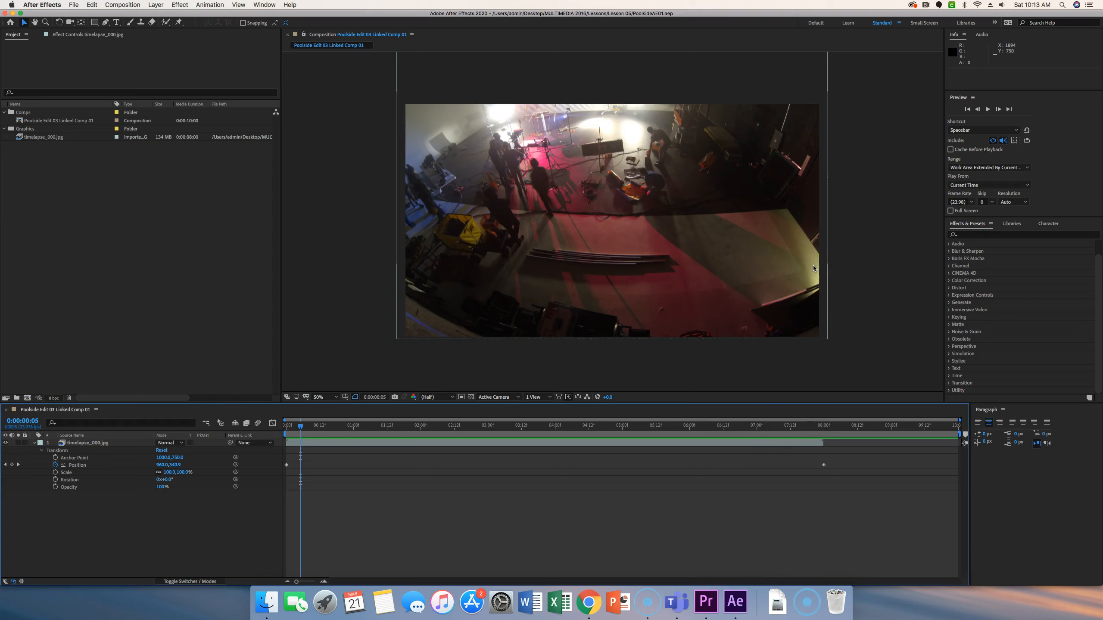
key("Home")
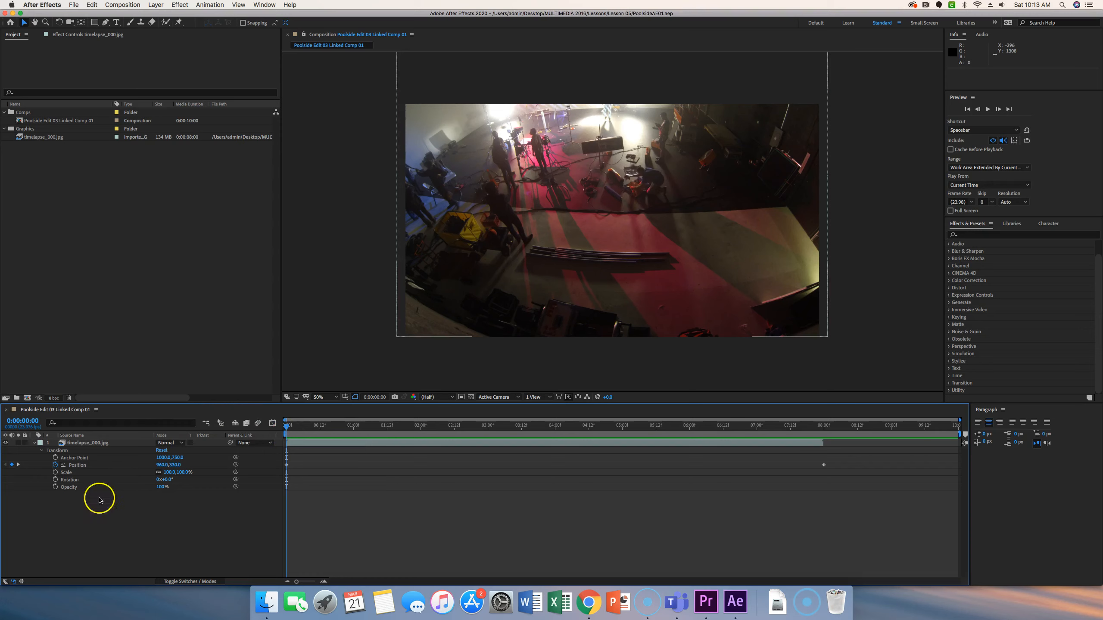
left_click(175, 465)
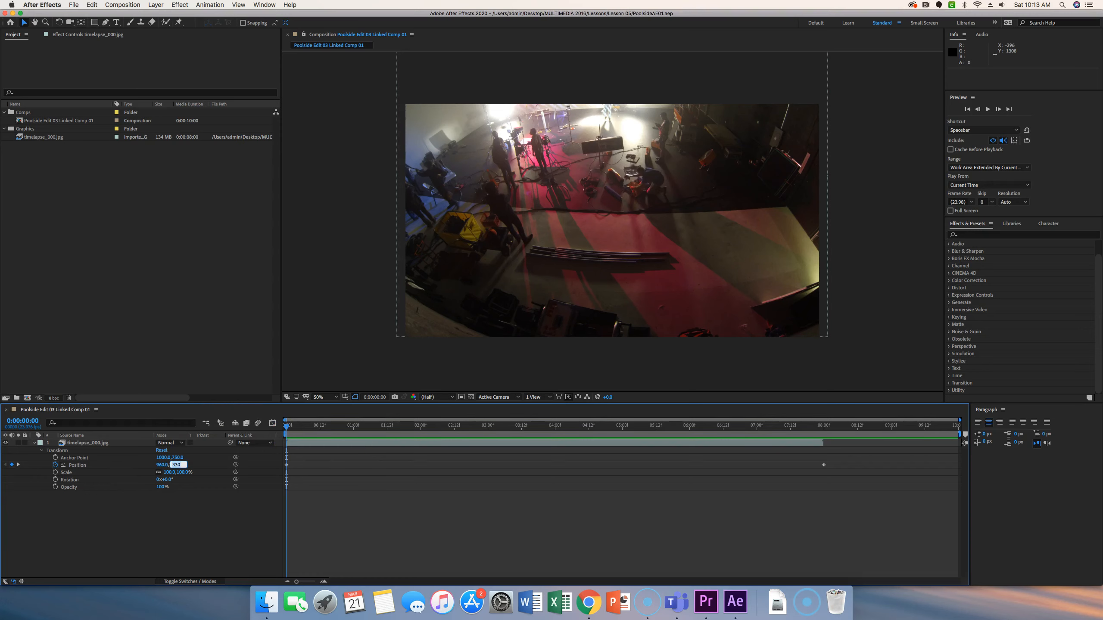
type("575")
key("Return")
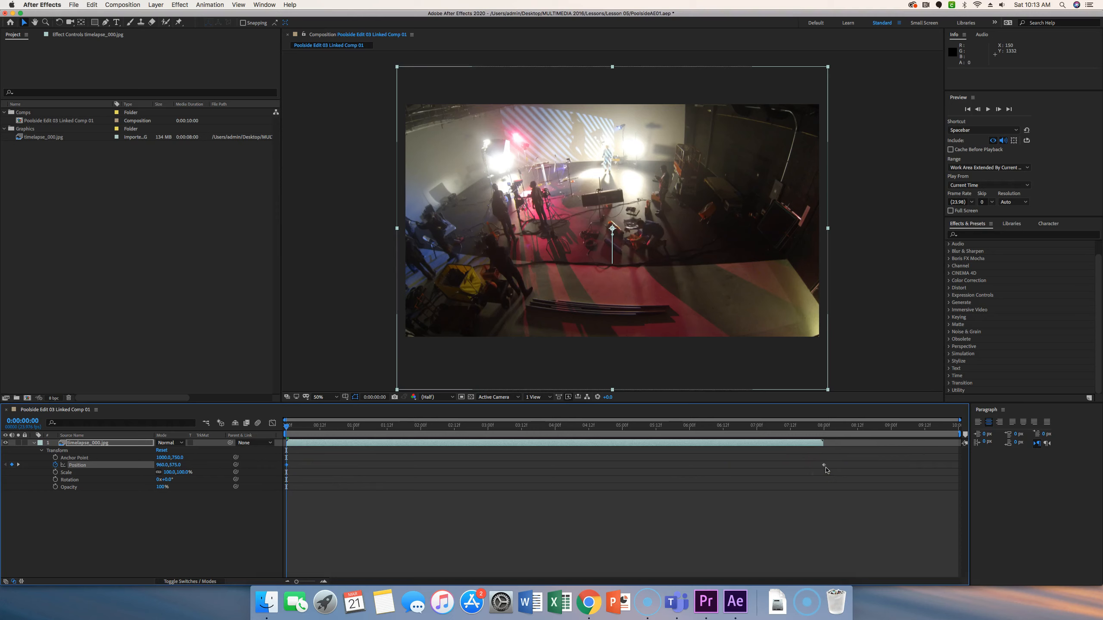
Save the After Effects project and switch back to Premiere Pro
left_click(74, 6)
left_click(628, 205)
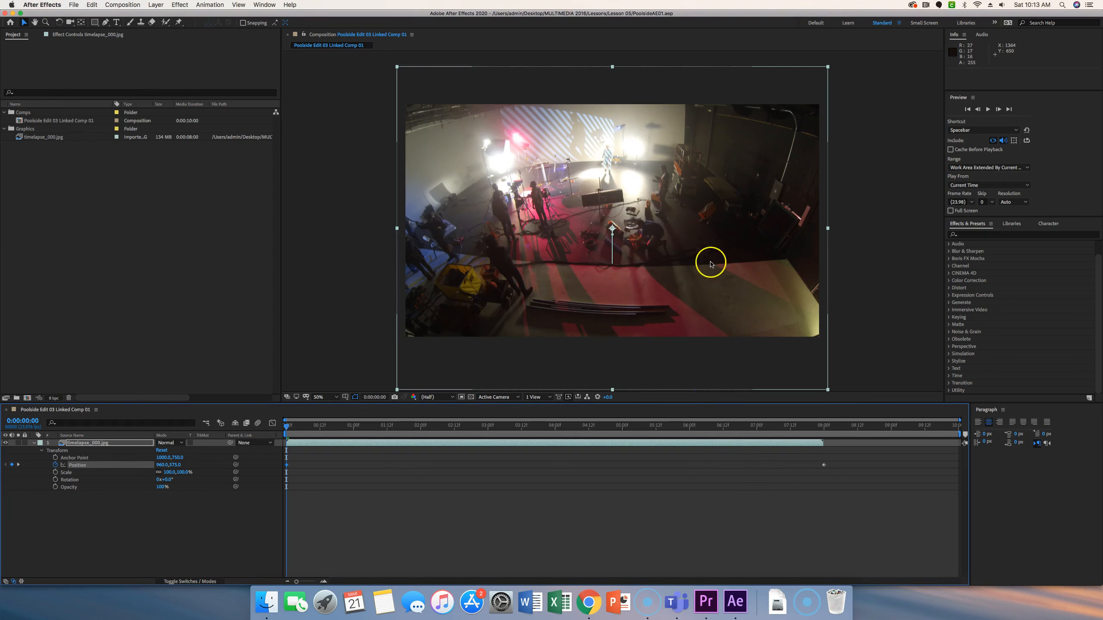
left_click(706, 602)
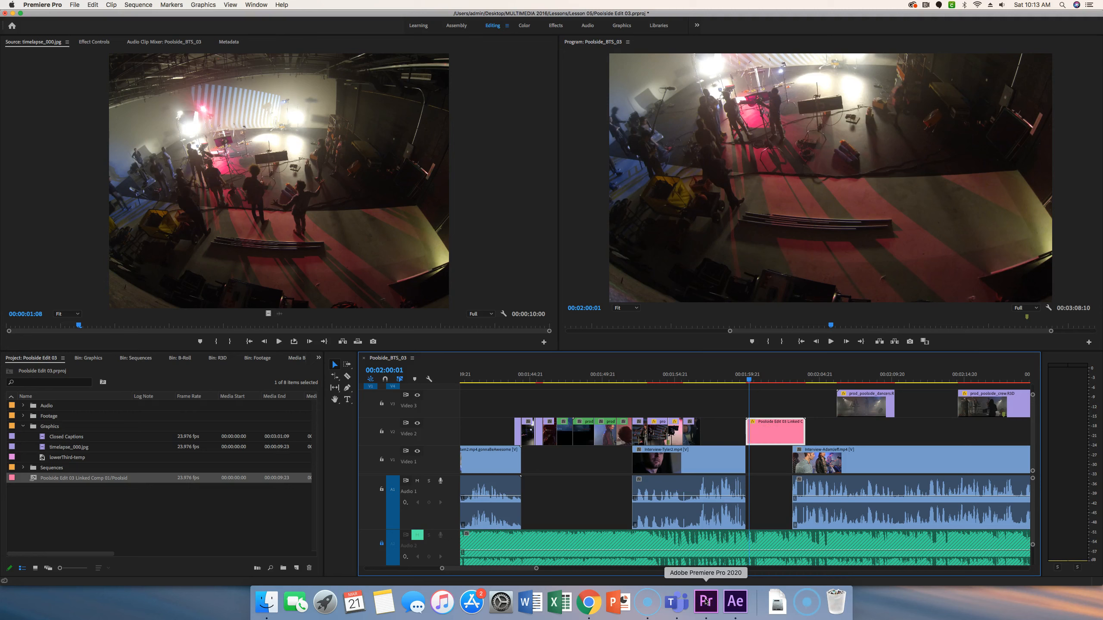
Scrub across the start of the linked clip in the sequence to check its updated opening position
left_click(769, 457)
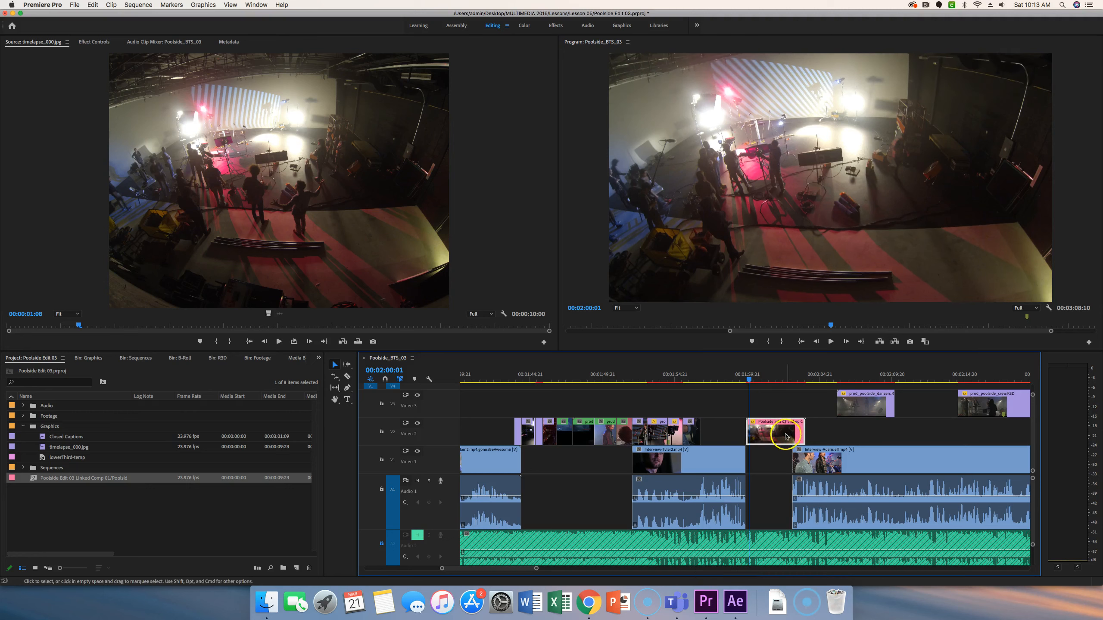
left_click(724, 384)
left_click_drag(724, 386, 753, 376)
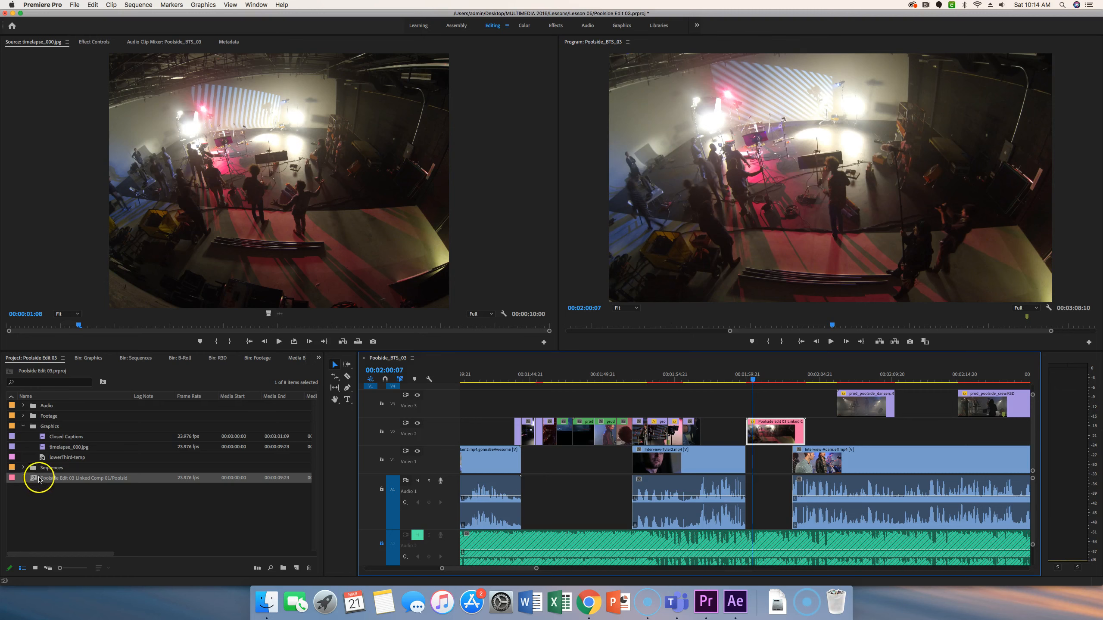
Move the Poolside Edit 03 Linked Comp 01 project item into the Graphics bin and save the Premiere Pro project
left_click(16, 478)
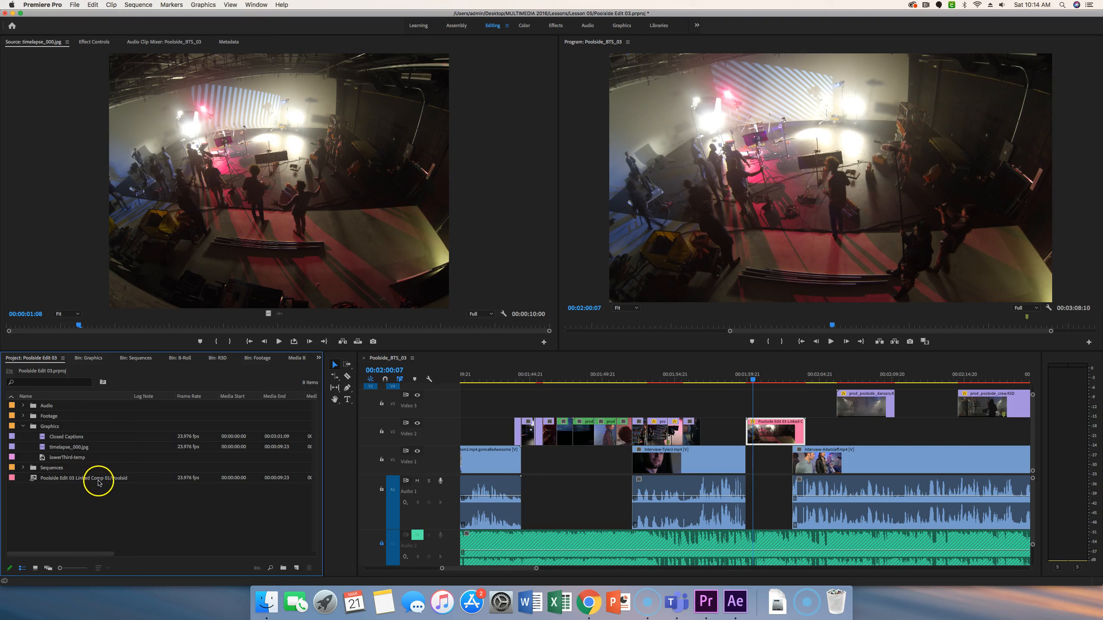
left_click_drag(132, 398, 158, 397)
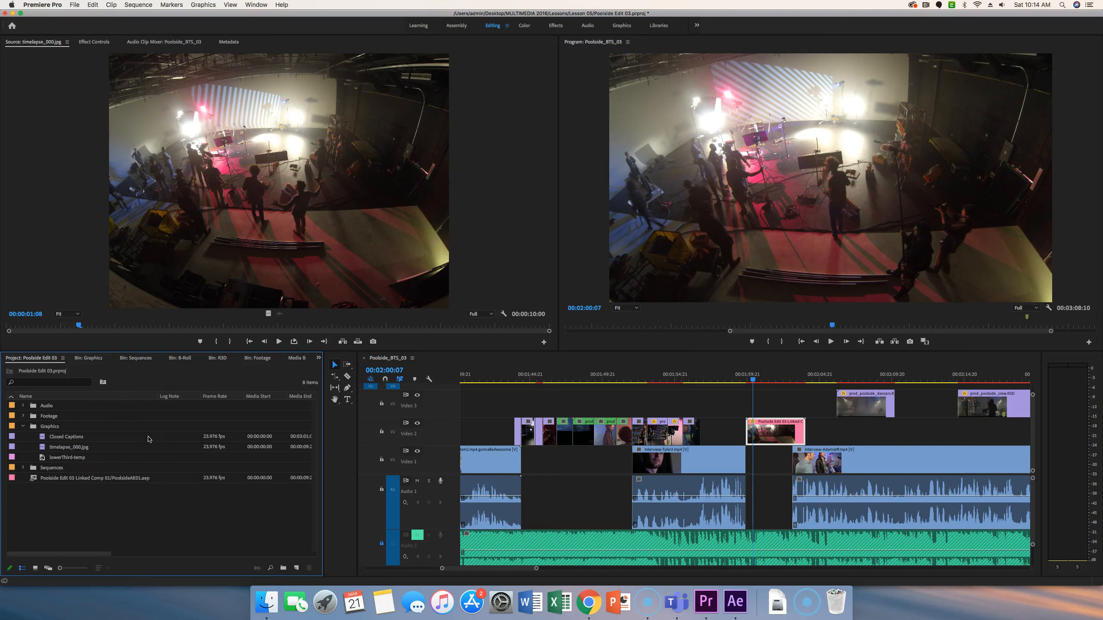
left_click(116, 480)
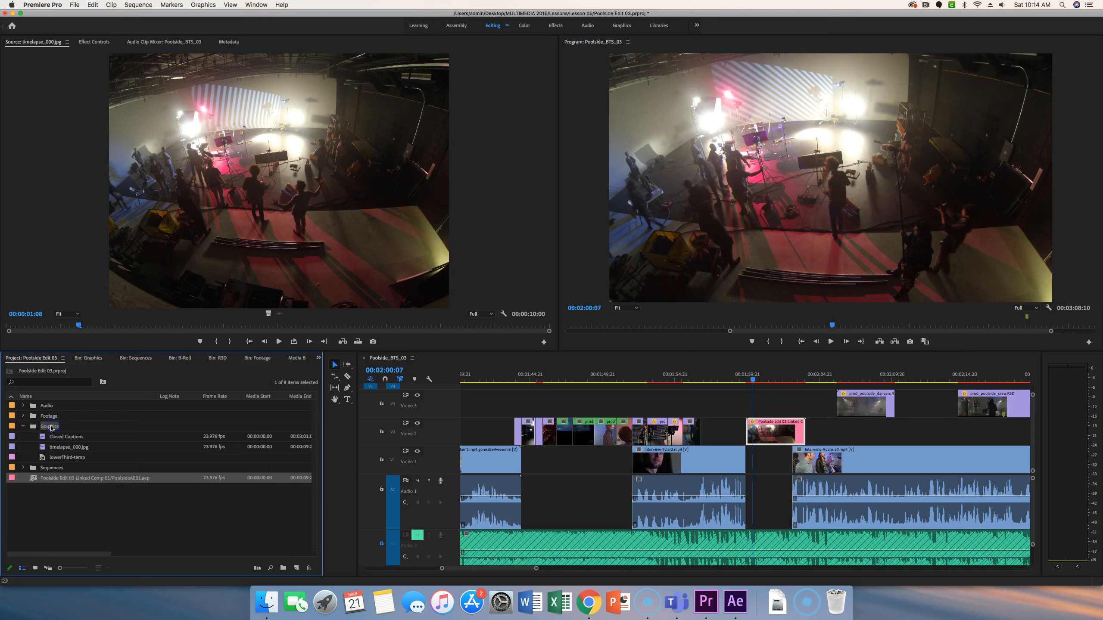
left_click_drag(51, 428, 50, 427)
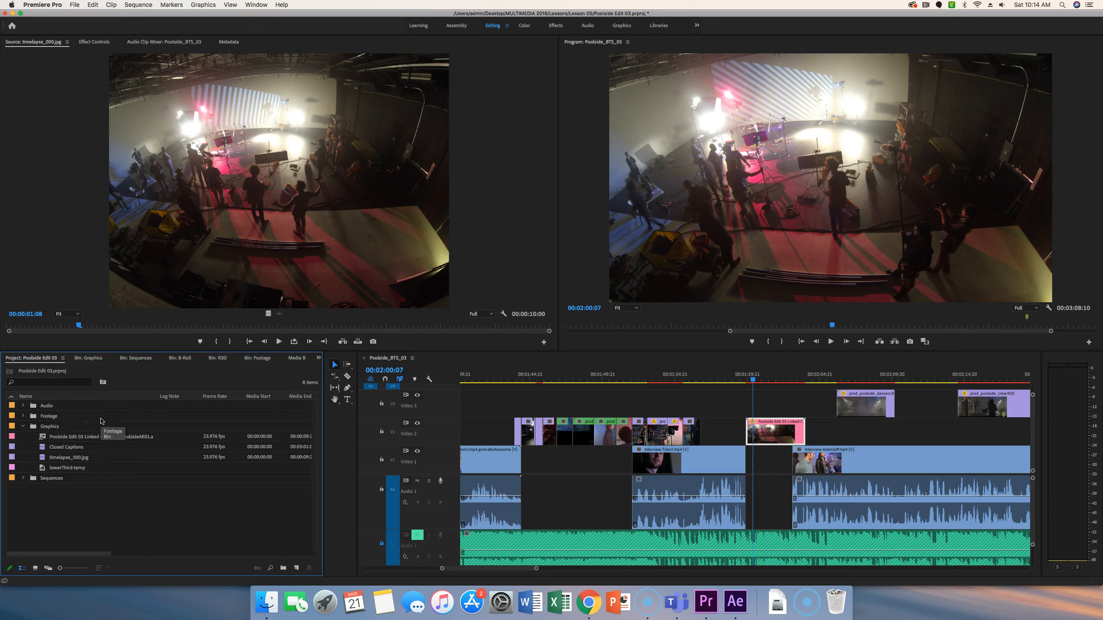
left_click(74, 5)
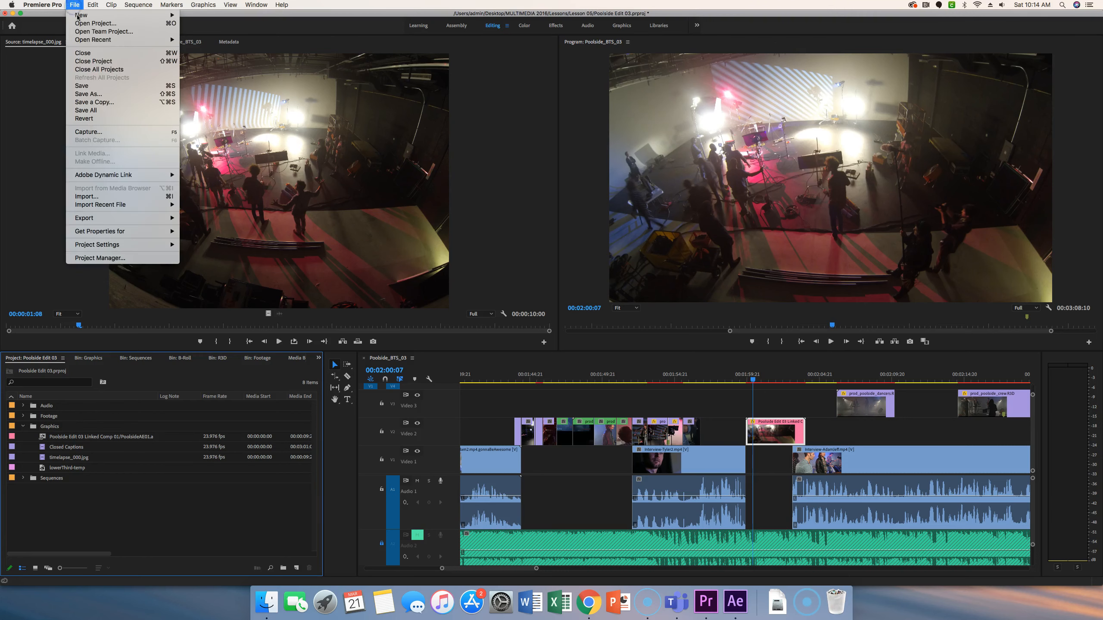
left_click(89, 85)
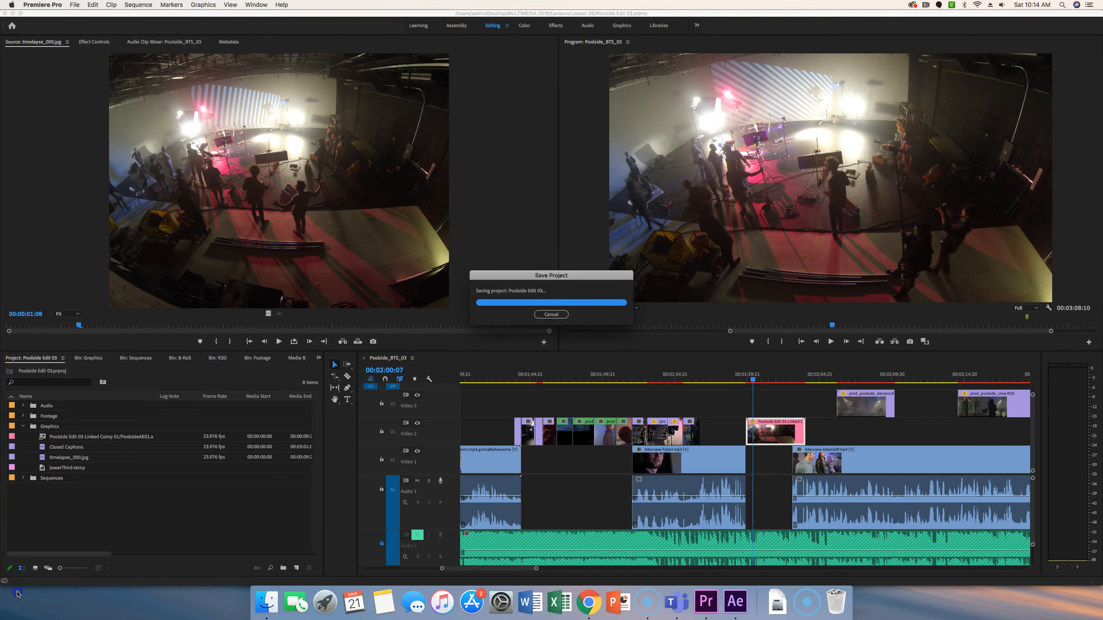